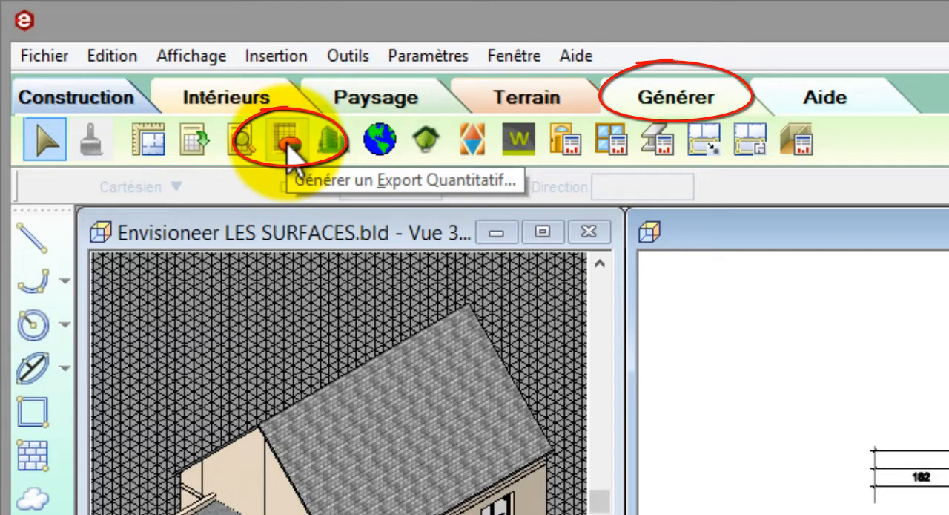
Step: Generate the quantity export of the Envisioneer model to Excel and open its Lot 01-GO sheet
{"action": "left_click", "coordinate": [291, 152]}
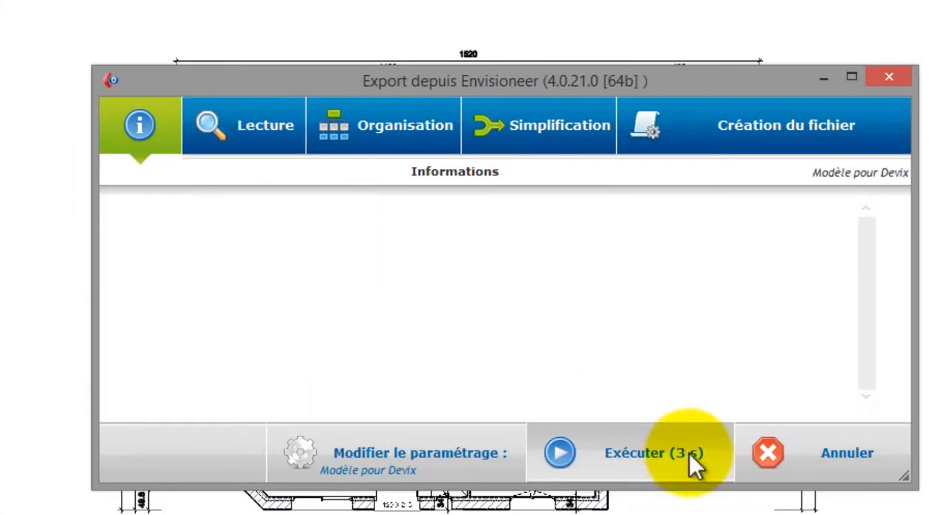
{"action": "left_click", "coordinate": [689, 453]}
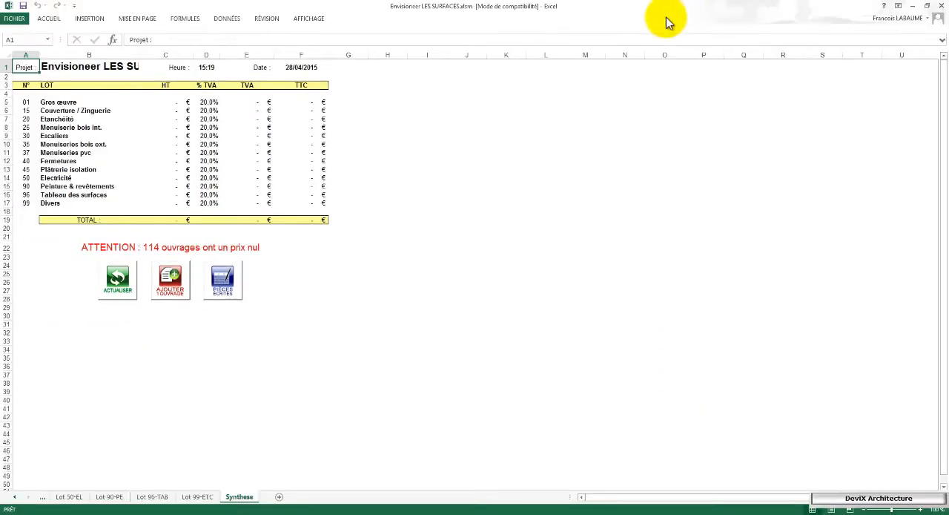
{"action": "left_click", "coordinate": [15, 497]}
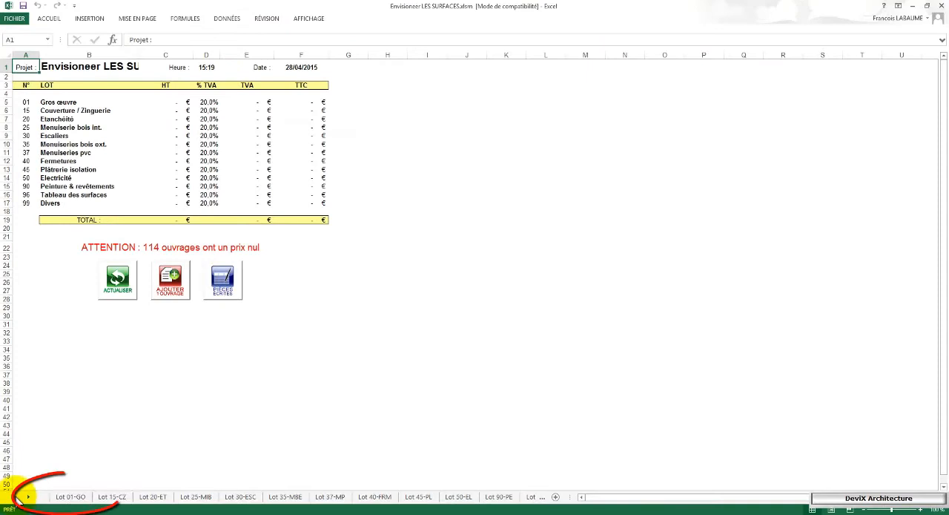
{"action": "left_click", "coordinate": [70, 497]}
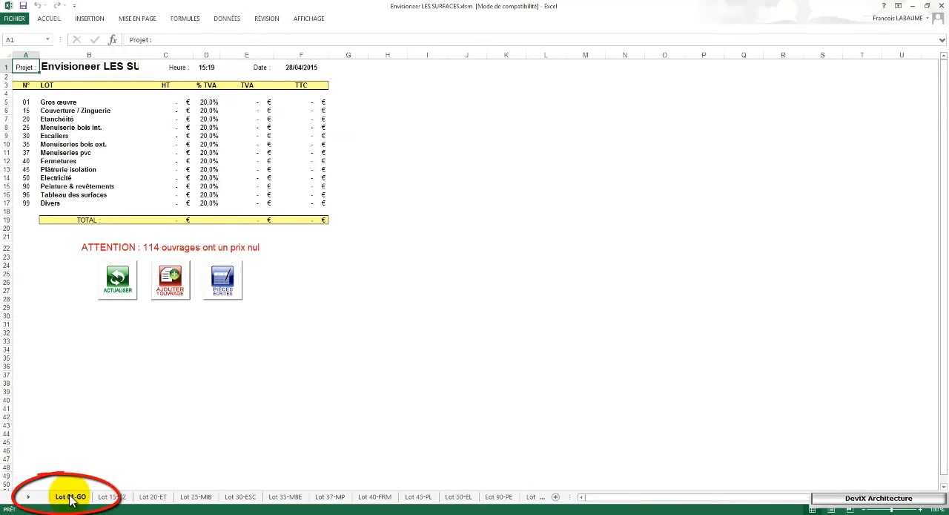
{"action": "left_click", "coordinate": [71, 499]}
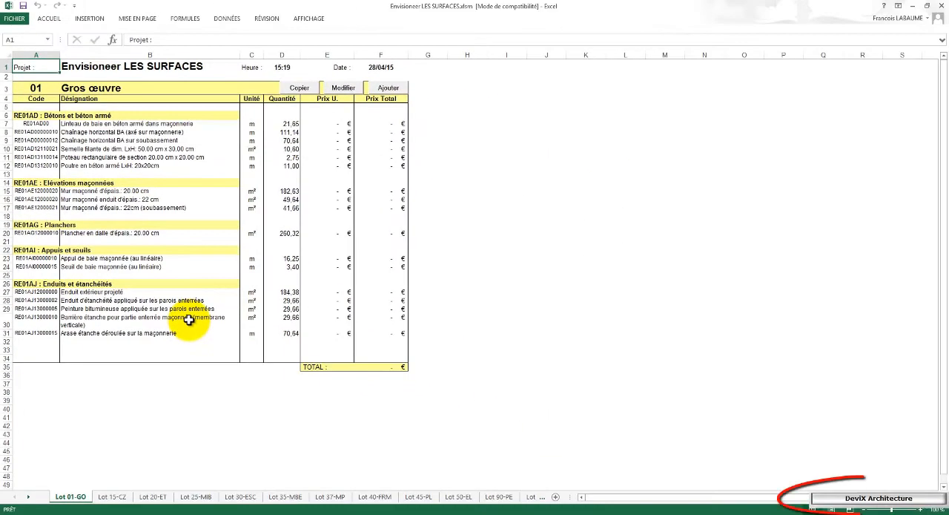
Step: Look up the strip footing's code RE01AD12110021, copied from cell A10, in the DeviX Architecture library to edit its record
{"action": "left_click", "coordinate": [869, 503]}
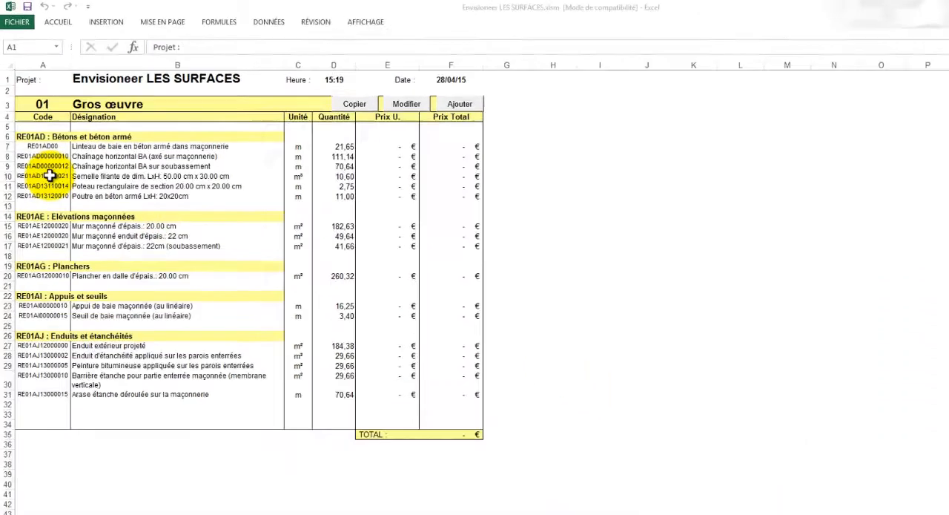
{"action": "left_click", "coordinate": [49, 175]}
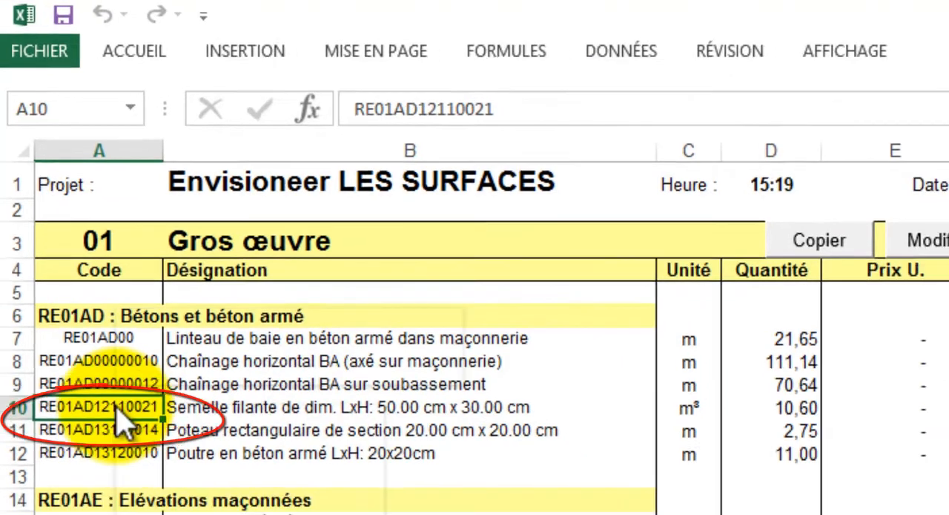
{"action": "right_click", "coordinate": [123, 428]}
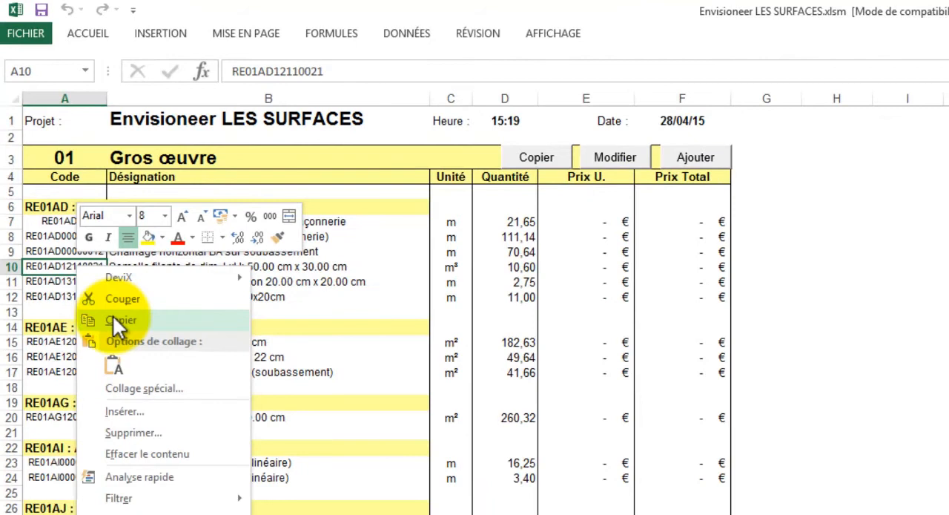
{"action": "left_click", "coordinate": [112, 316]}
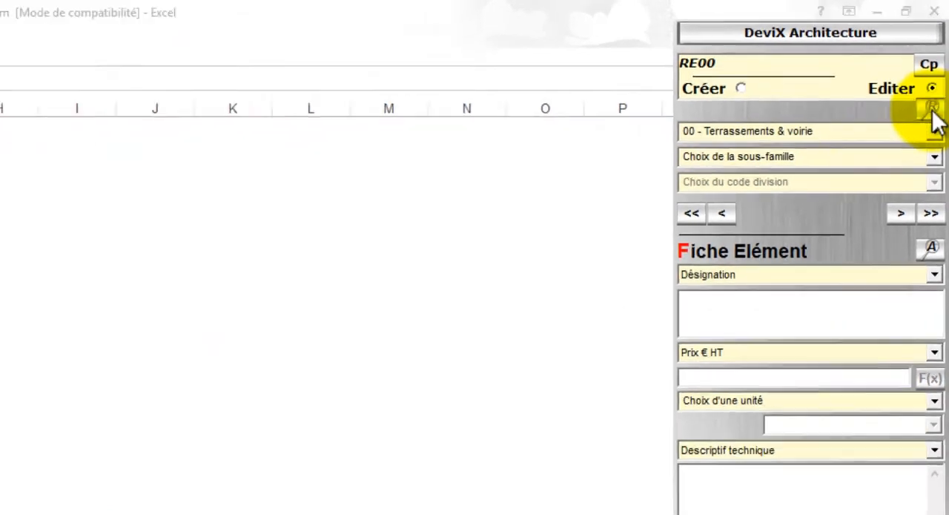
{"action": "left_click", "coordinate": [929, 132]}
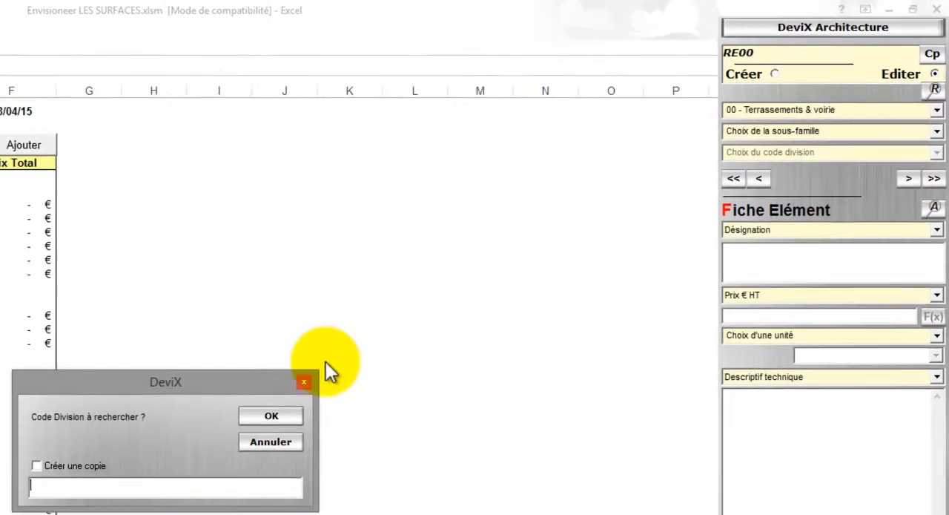
{"action": "right_click", "coordinate": [227, 486]}
{"action": "left_click", "coordinate": [353, 488]}
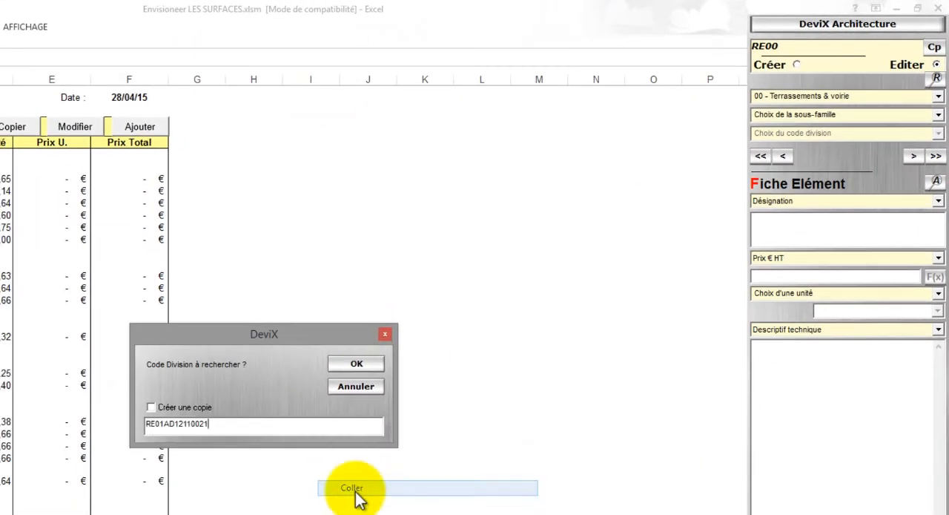
{"action": "left_click", "coordinate": [369, 366]}
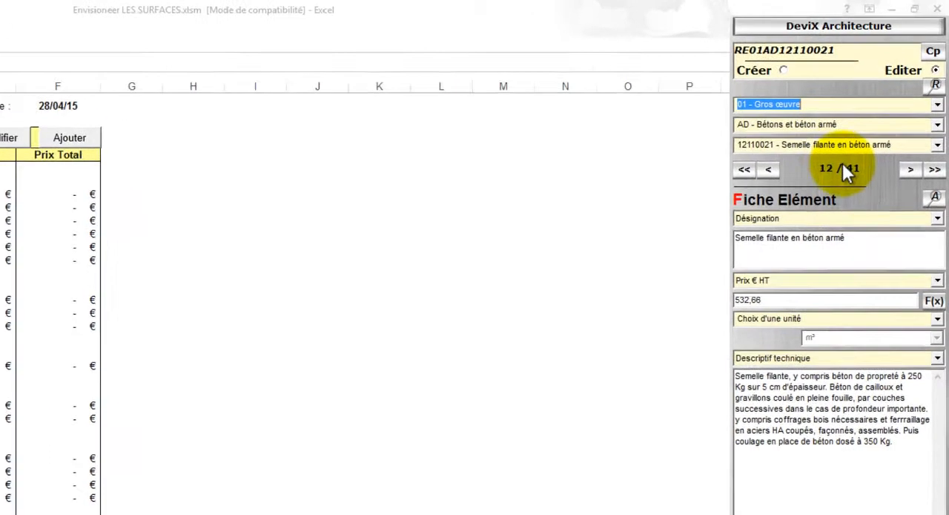
Step: Set the Prix € HT of the element "Semelle filante en béton armé" to 500
{"action": "left_click_drag", "start_coordinate": [867, 239], "coordinate": [720, 227]}
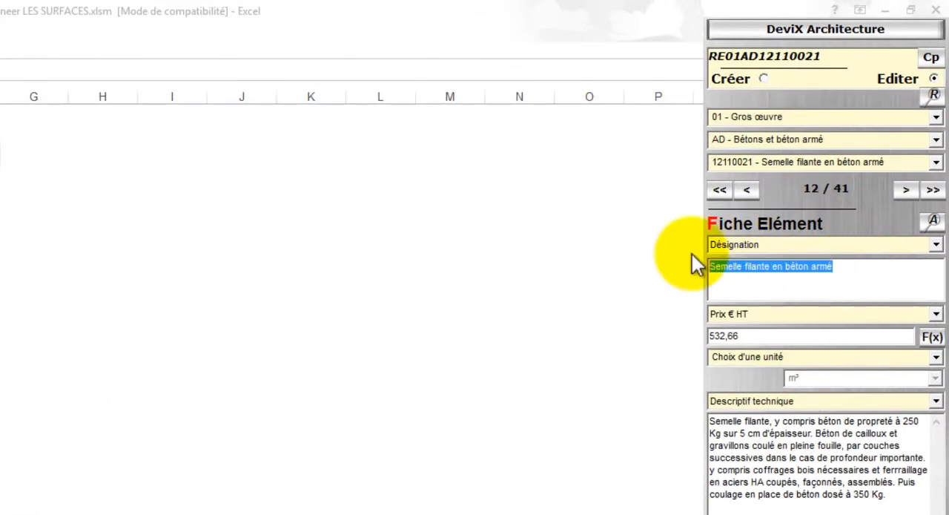
{"action": "left_click", "coordinate": [775, 338]}
{"action": "left_click_drag", "start_coordinate": [729, 338], "coordinate": [708, 335]}
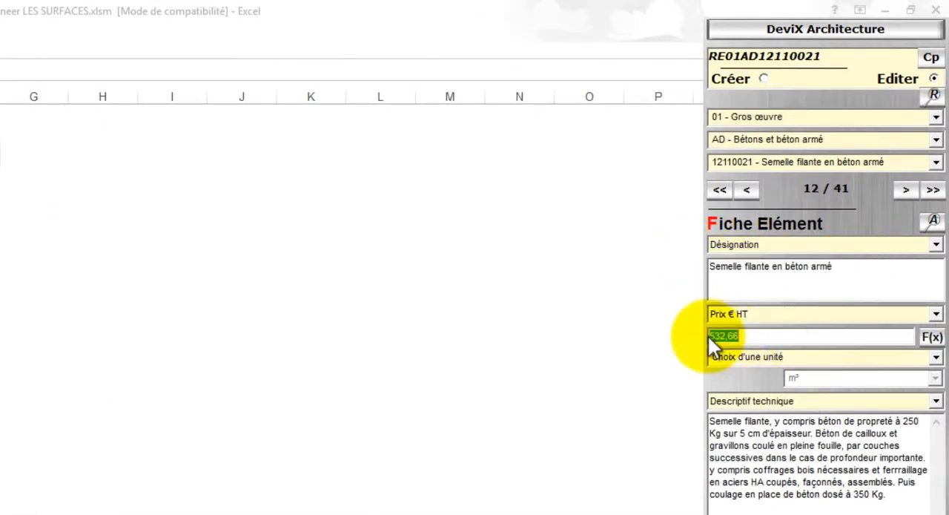
{"action": "type", "text": "500"}
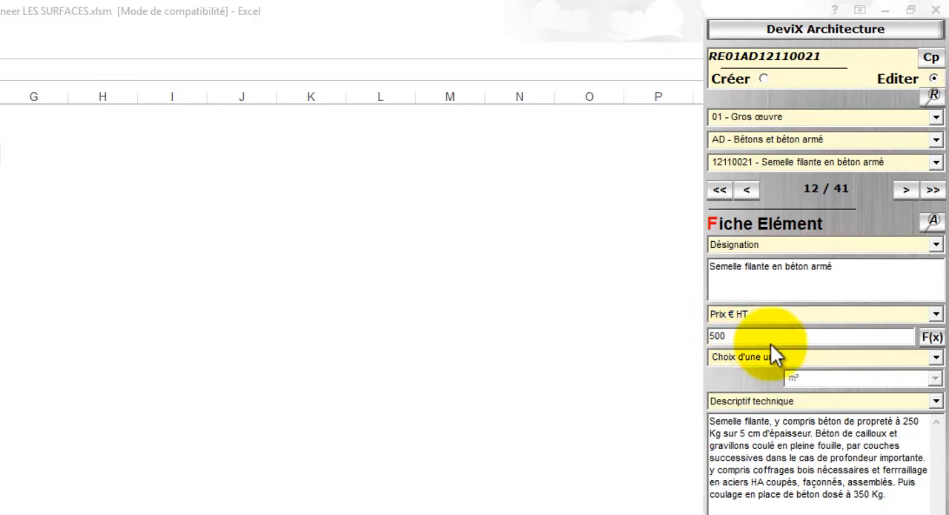
Step: Choose the Pièces unit category for the strip footing and set its unit to m³
{"action": "left_click", "coordinate": [936, 358]}
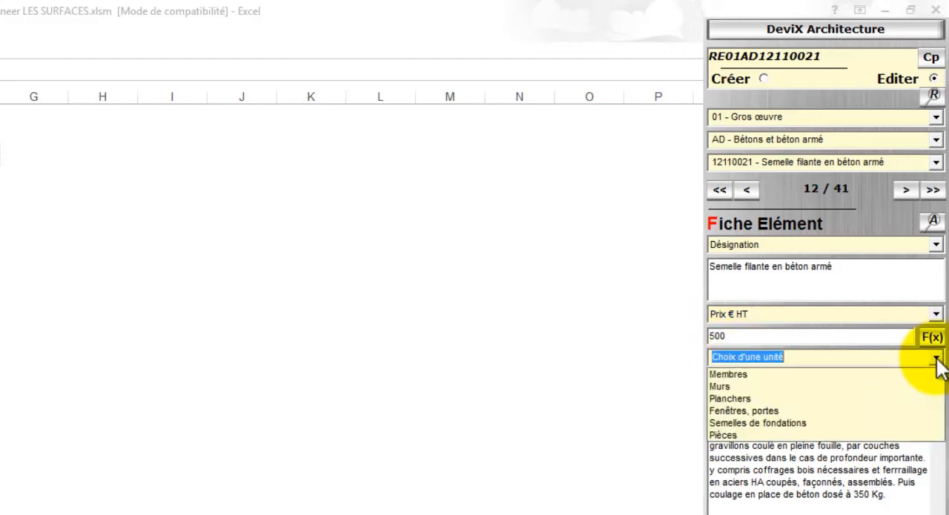
{"action": "left_click", "coordinate": [914, 435]}
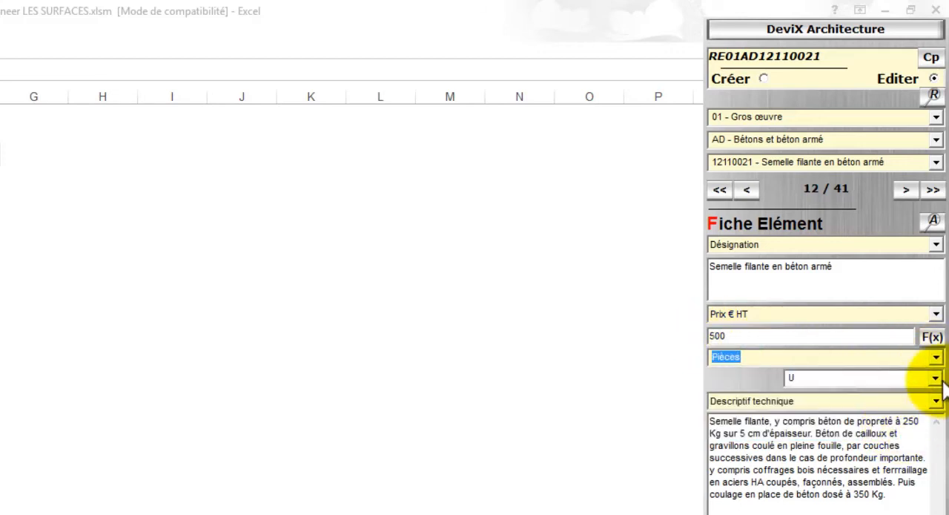
{"action": "left_click", "coordinate": [936, 378]}
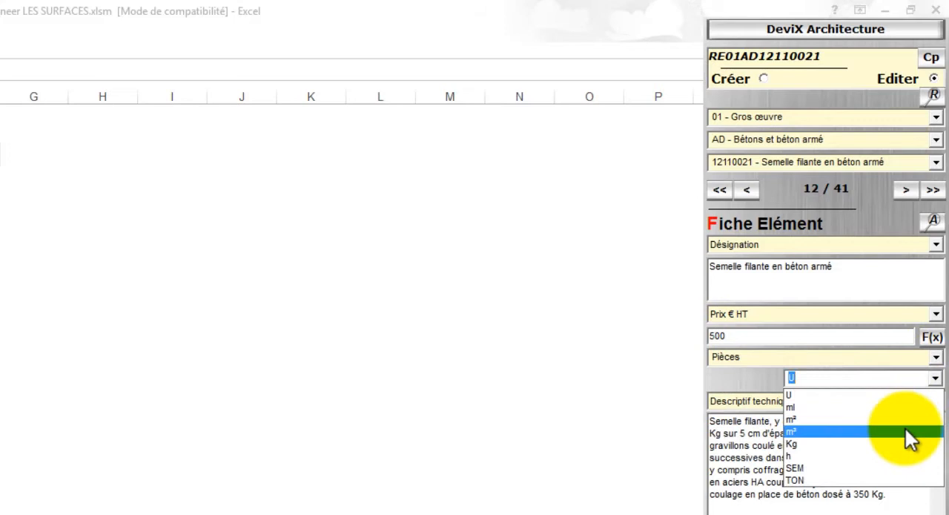
{"action": "left_click", "coordinate": [910, 433]}
Step: Display the footing's Descriptif commercial text and save the modified element record
{"action": "left_click", "coordinate": [937, 401]}
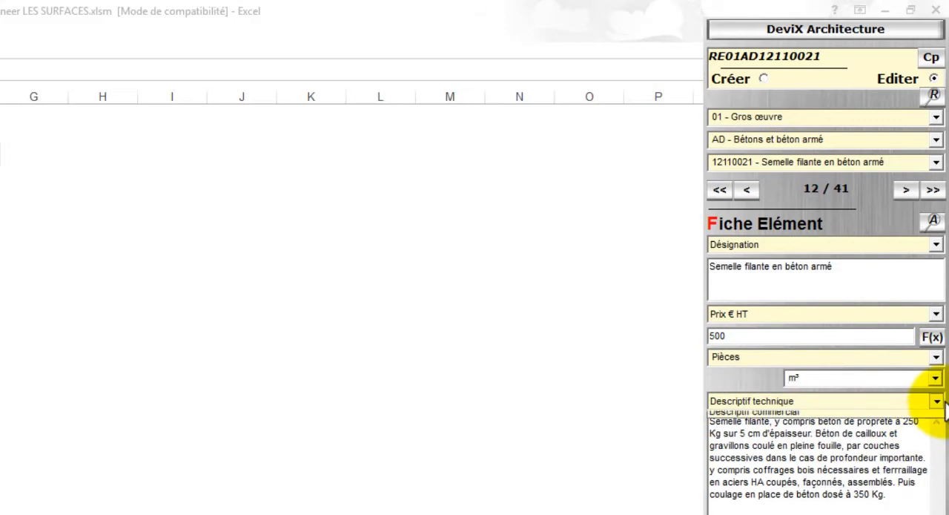
{"action": "left_click", "coordinate": [933, 431]}
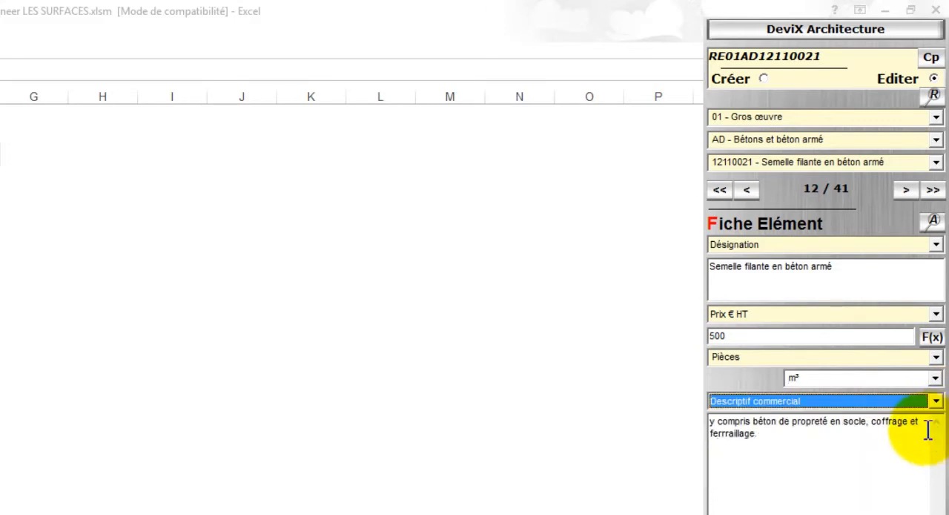
{"action": "left_click_drag", "start_coordinate": [839, 450], "coordinate": [672, 434]}
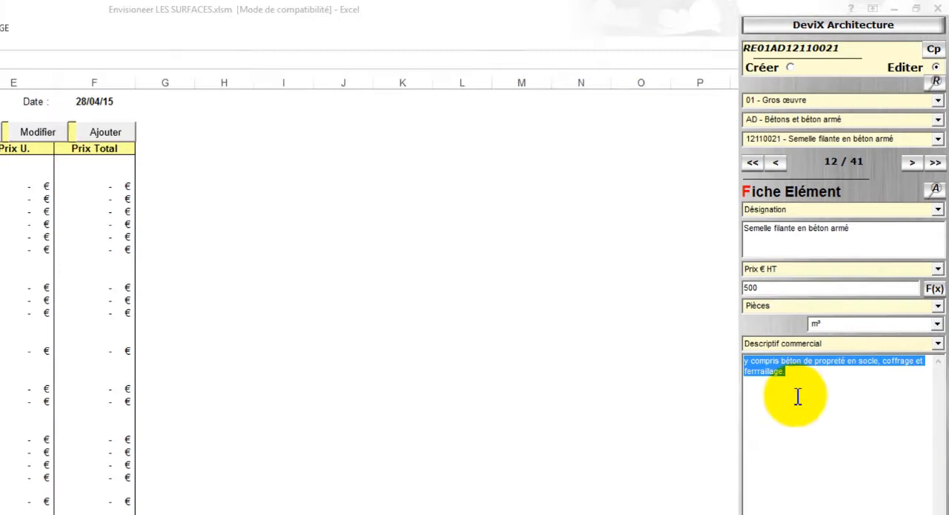
{"action": "left_click", "coordinate": [893, 480]}
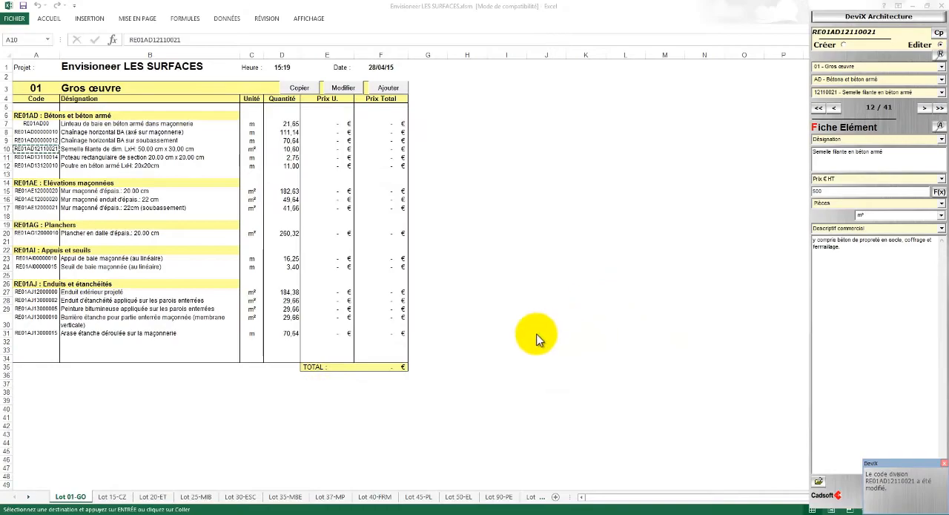
Step: Update the estimate from the Synthese sheet, replacing the current prices with Prix € HT
{"action": "left_click", "coordinate": [28, 498]}
{"action": "left_click", "coordinate": [28, 498]}
{"action": "left_click", "coordinate": [29, 498]}
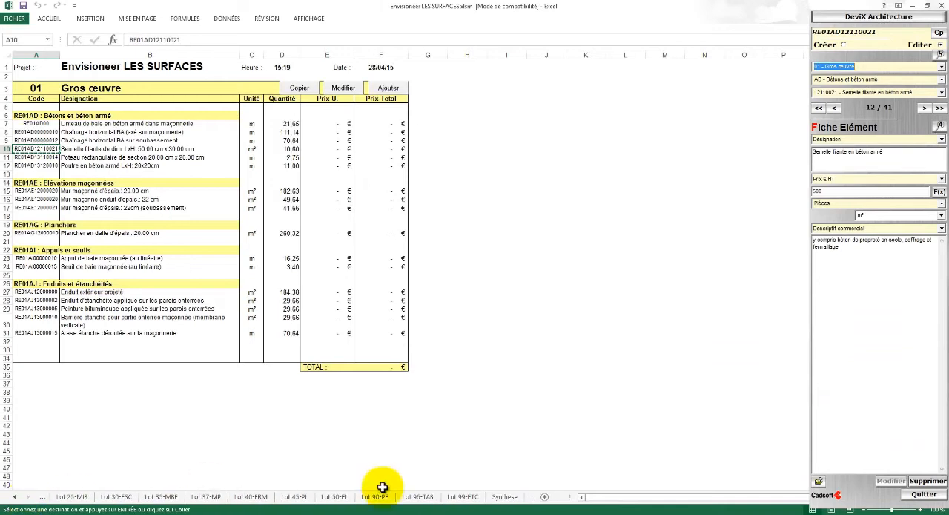
{"action": "left_click", "coordinate": [503, 496]}
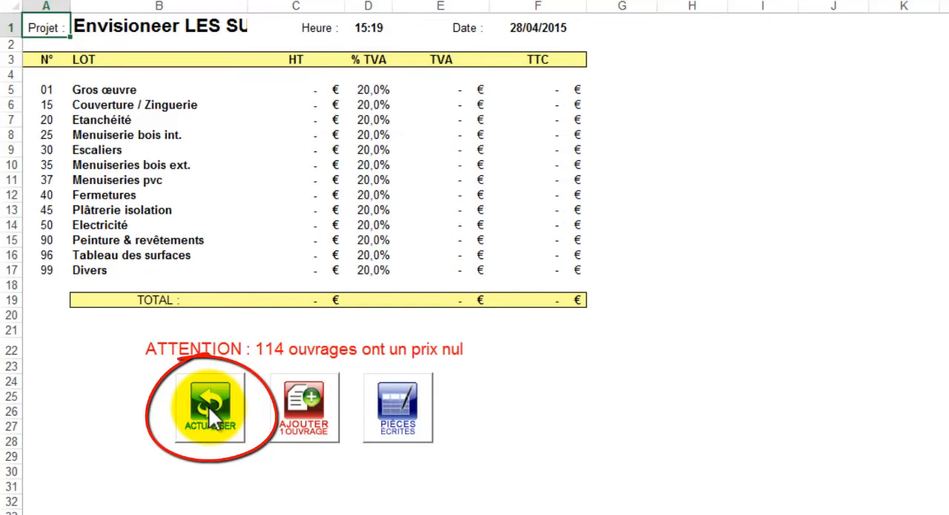
{"action": "left_click", "coordinate": [209, 406]}
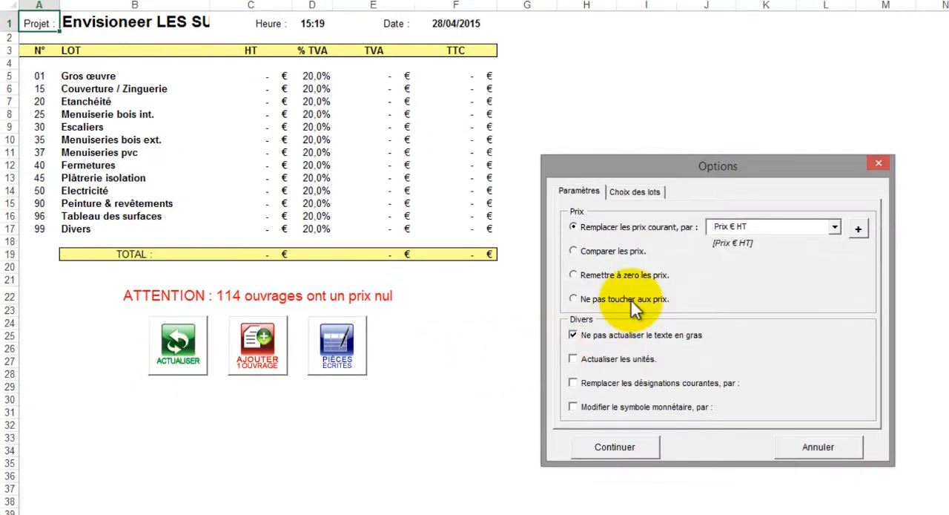
{"action": "left_click", "coordinate": [631, 448]}
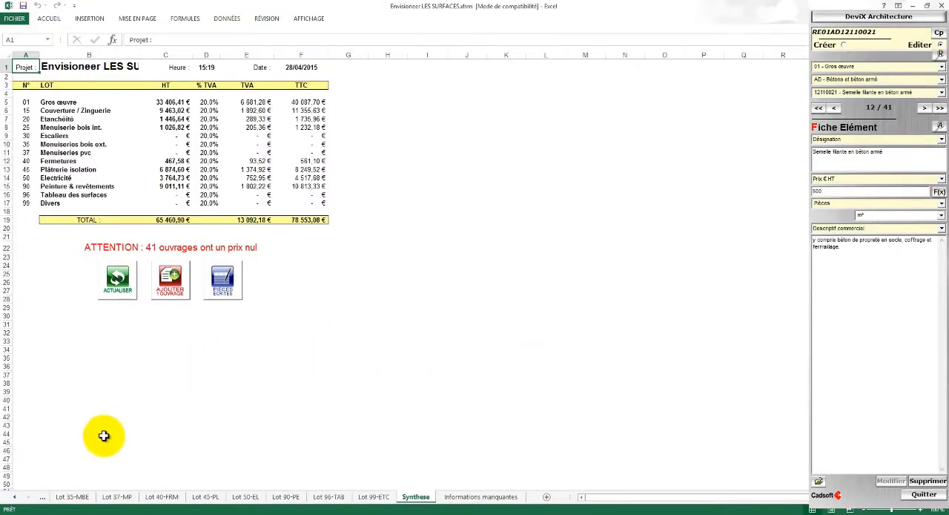
Step: Check the unit price of the strip footing in row 10 of the Lot 01-GO sheet
{"action": "left_click", "coordinate": [14, 498]}
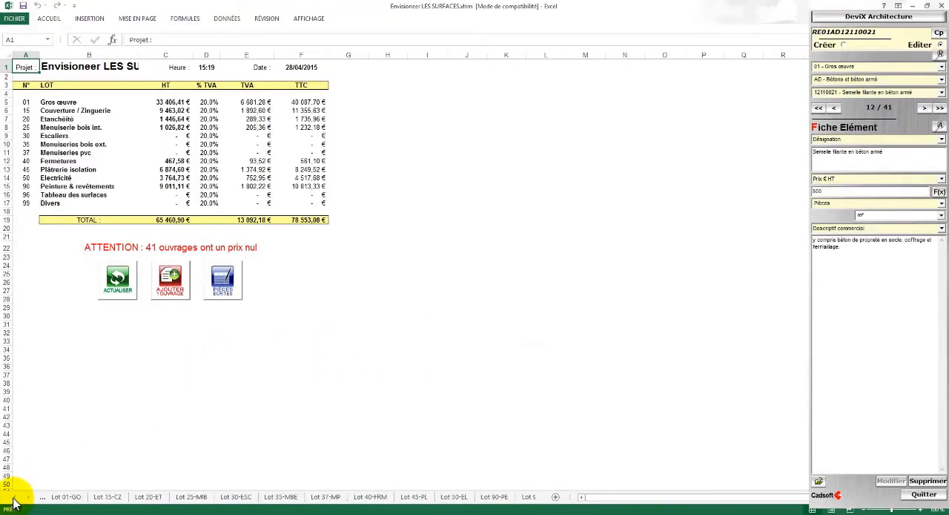
{"action": "left_click", "coordinate": [70, 496]}
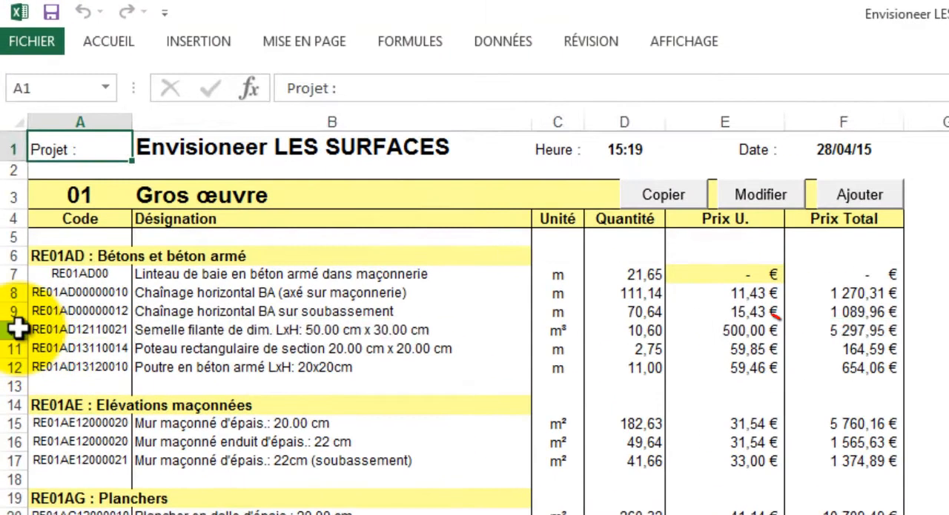
{"action": "left_click", "coordinate": [9, 209]}
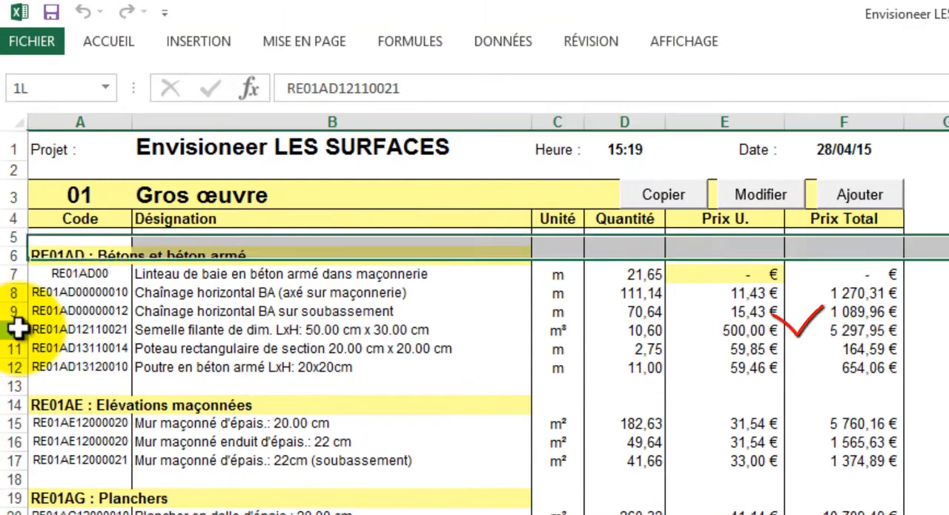
{"action": "left_click", "coordinate": [735, 329]}
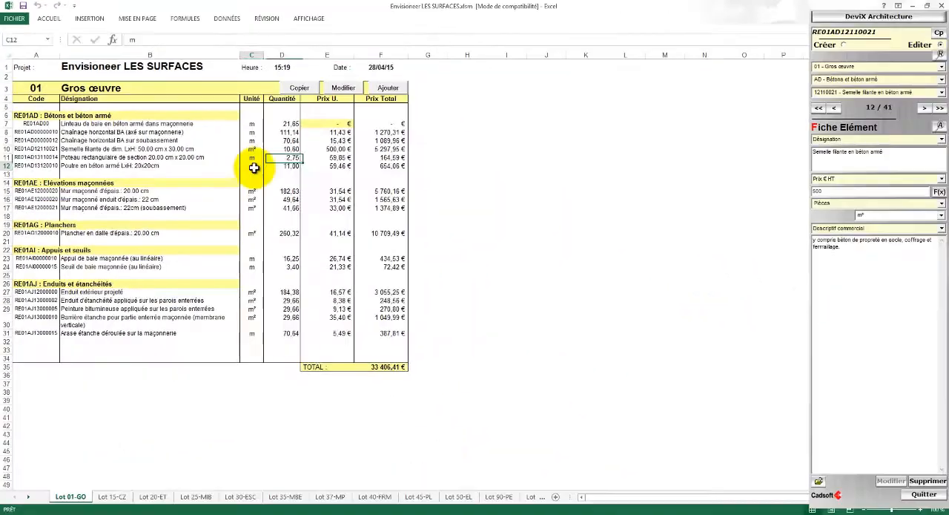
Step: Return to the Synthèse sheet using DeviX's go-to navigation from a cell of the Gros œuvre lot
{"action": "right_click", "coordinate": [558, 367]}
{"action": "mouse_move", "coordinate": [291, 174]}
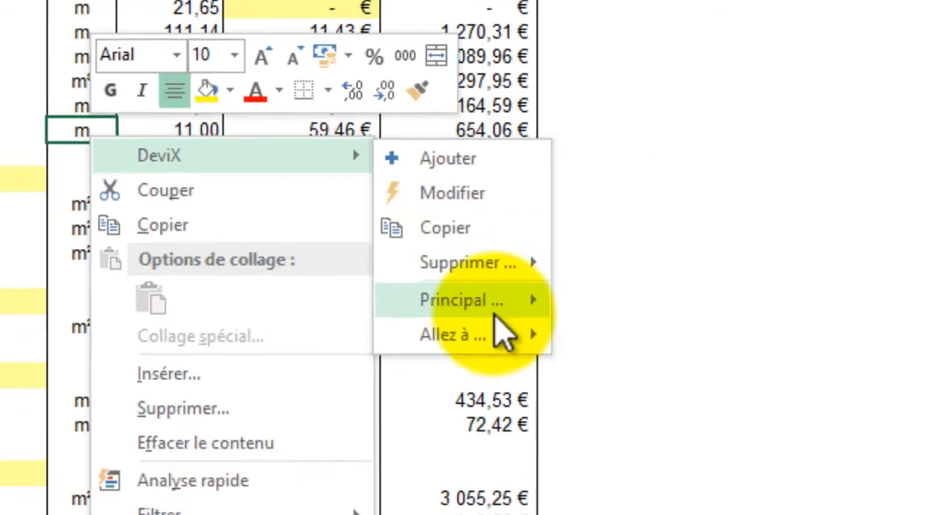
{"action": "mouse_move", "coordinate": [602, 391]}
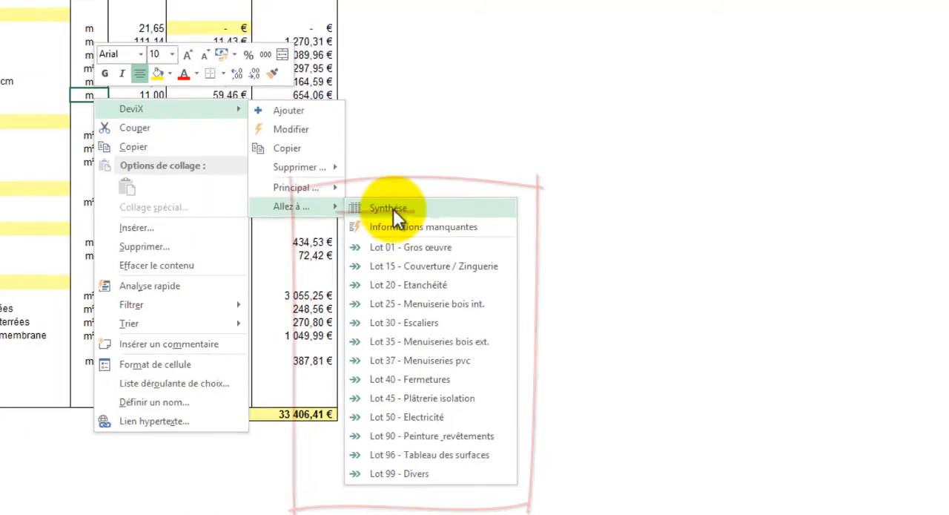
{"action": "left_click", "coordinate": [381, 201]}
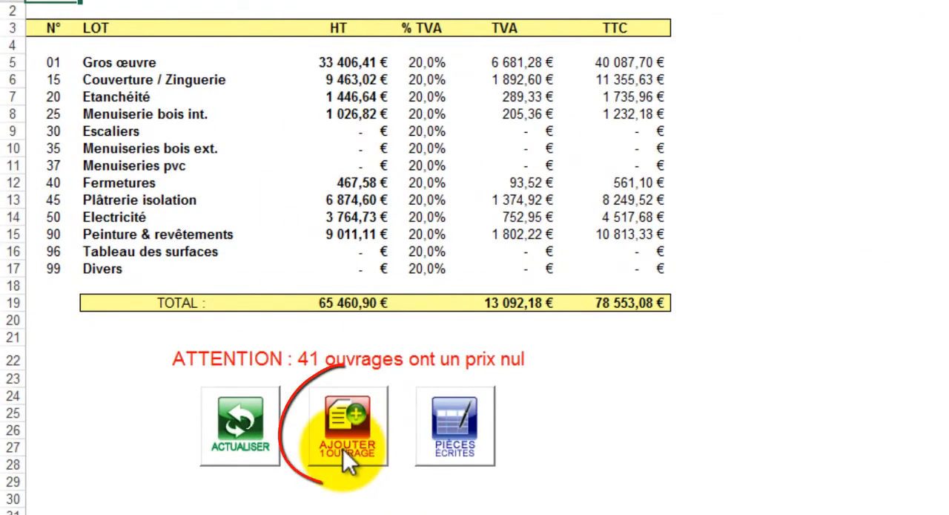
Step: Choose three Installation de chantier works under Gros œuvre to add: Implantation pour villa 100/150 m2, Installation et repliement, and Clôture du chantier
{"action": "left_click", "coordinate": [343, 449]}
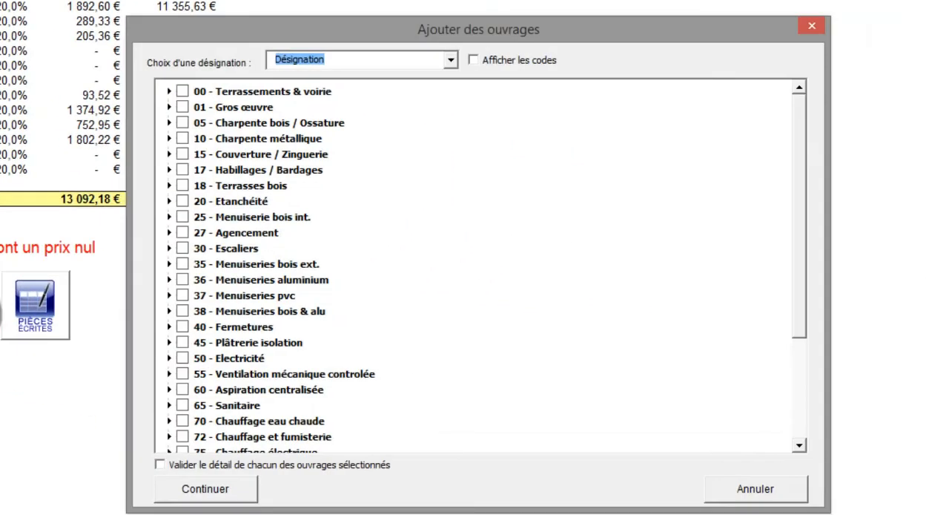
{"action": "left_click", "coordinate": [170, 108]}
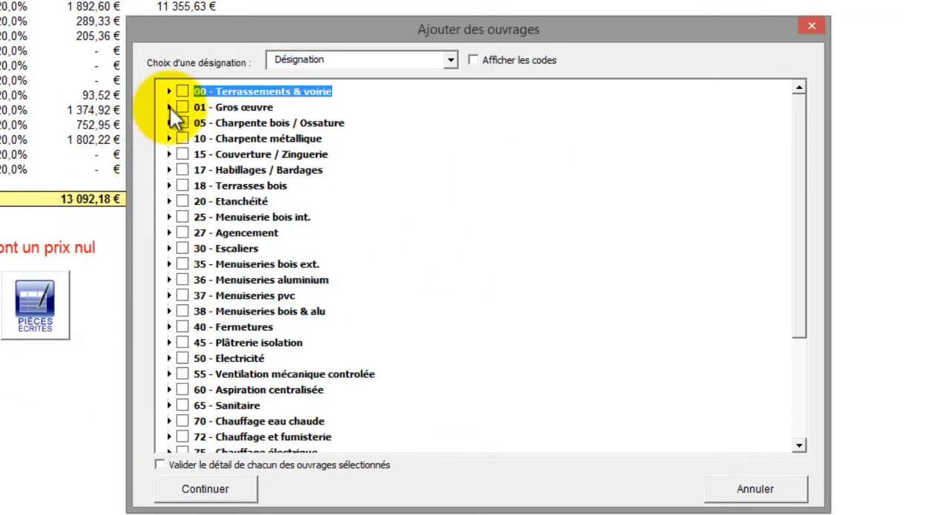
{"action": "left_click", "coordinate": [169, 106]}
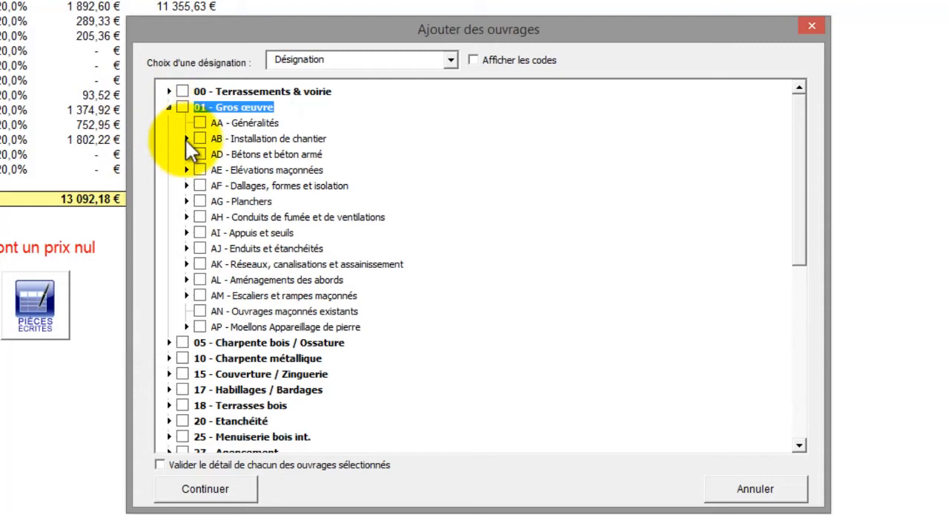
{"action": "left_click", "coordinate": [186, 139]}
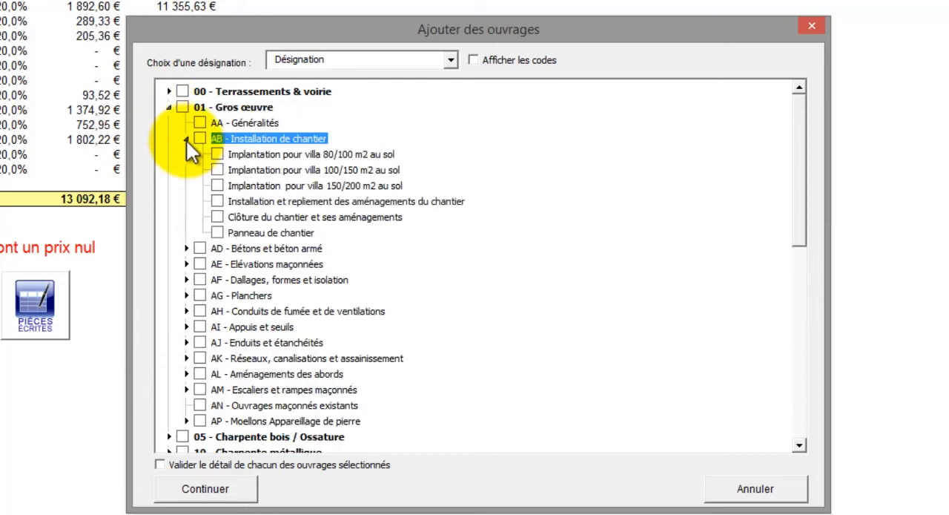
{"action": "left_click", "coordinate": [217, 170]}
{"action": "left_click", "coordinate": [218, 201]}
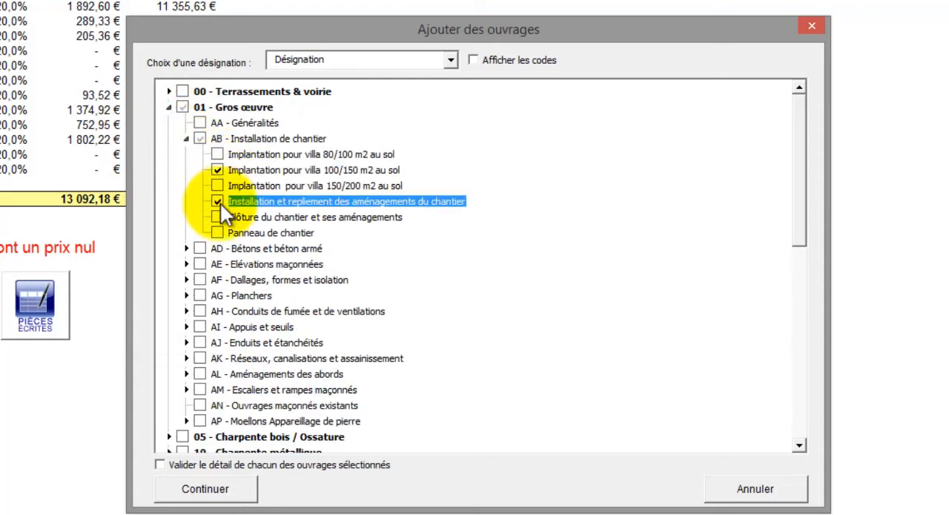
{"action": "left_click", "coordinate": [217, 217]}
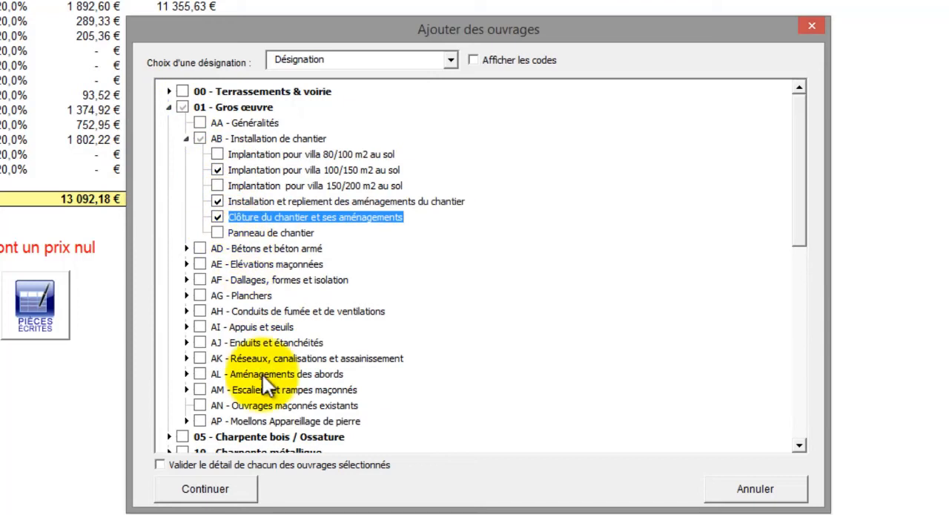
Step: Enable detail validation for each selected work and continue to the individual work entries
{"action": "left_click", "coordinate": [223, 486]}
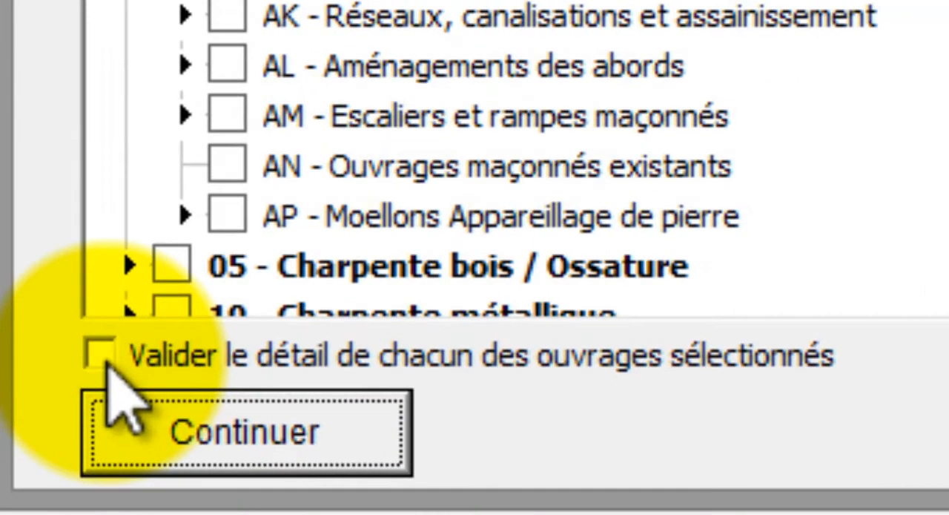
{"action": "left_click", "coordinate": [101, 353]}
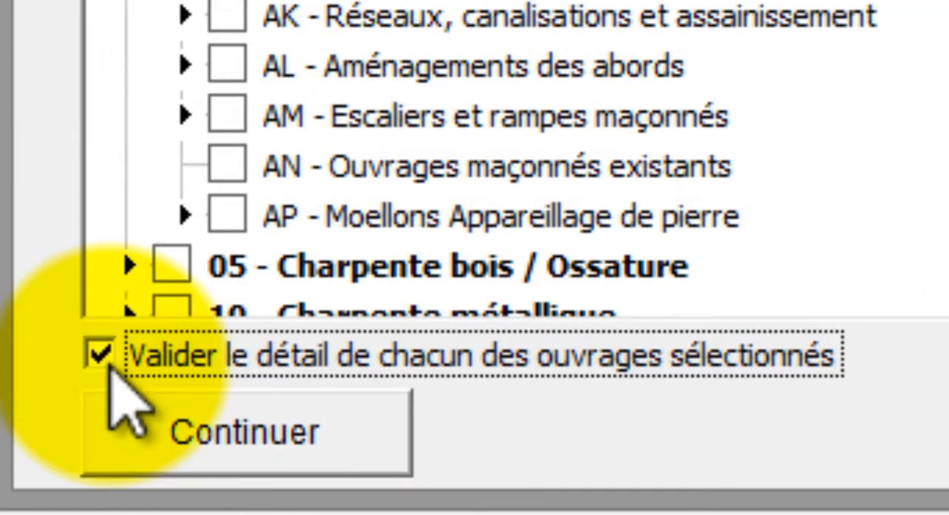
{"action": "left_click", "coordinate": [197, 442]}
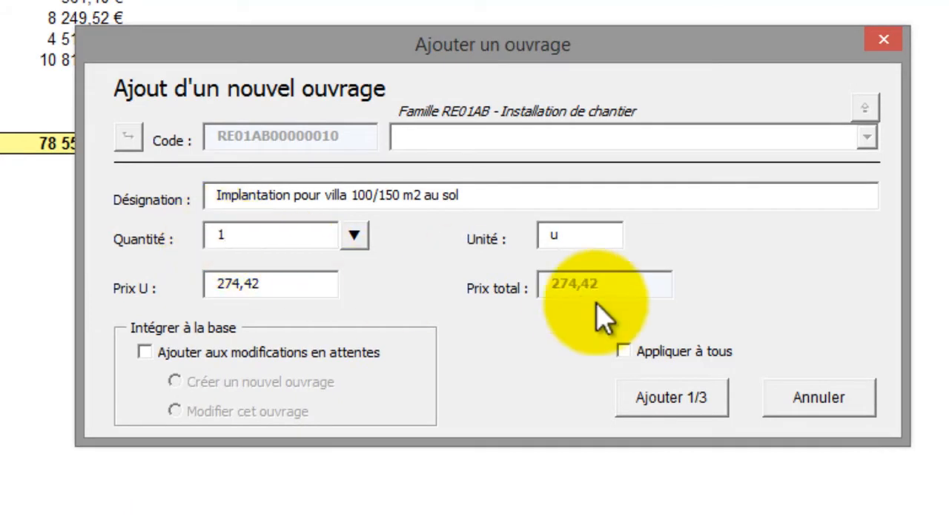
Step: Add the Implantation pour villa 100/150 m2 and Installation et repliement works, each with a quantity of 1 u
{"action": "left_click", "coordinate": [680, 403]}
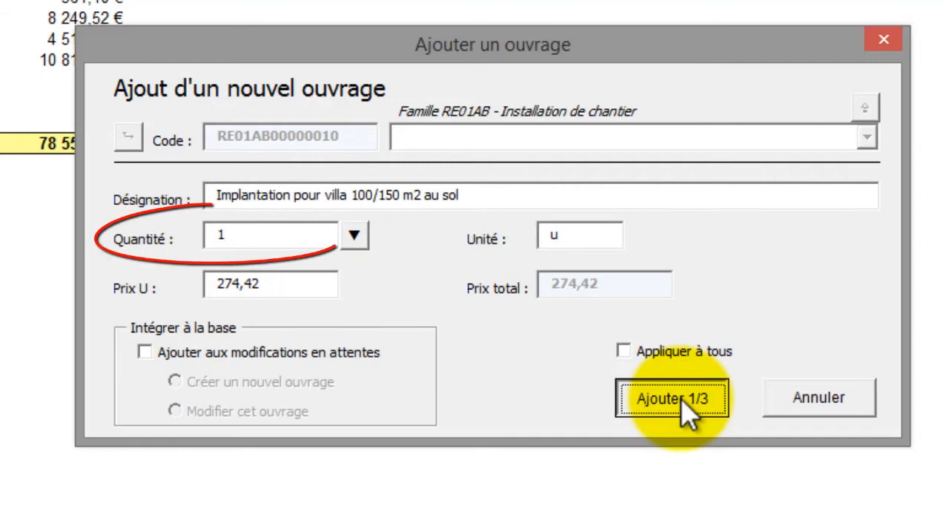
{"action": "left_click", "coordinate": [681, 403]}
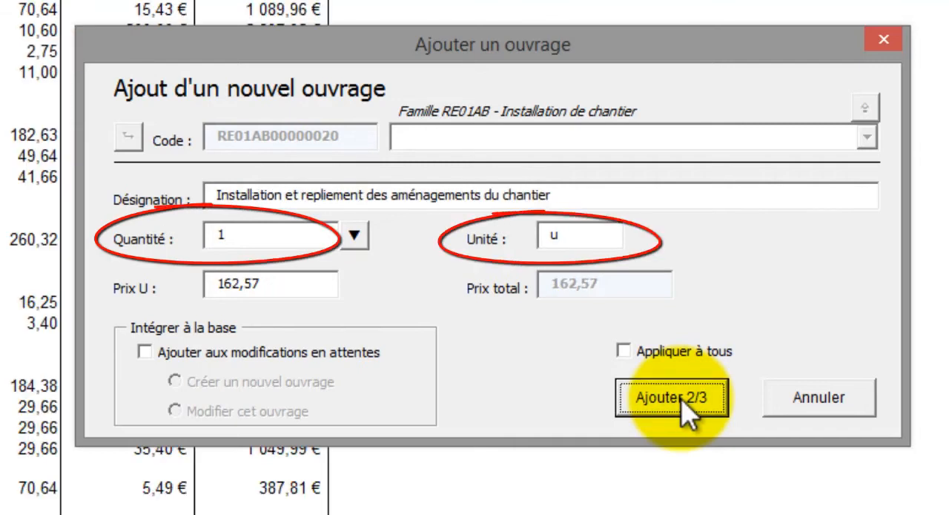
{"action": "left_click", "coordinate": [681, 403]}
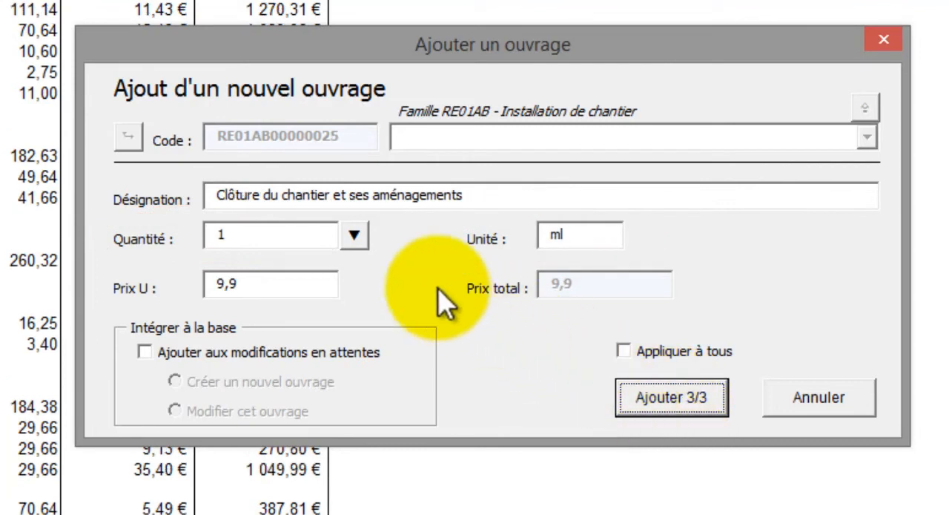
Step: Detail the Clôture du chantier quantity as Linéaire, 4 × a length of 25, and add the work to the estimate
{"action": "left_click", "coordinate": [356, 241]}
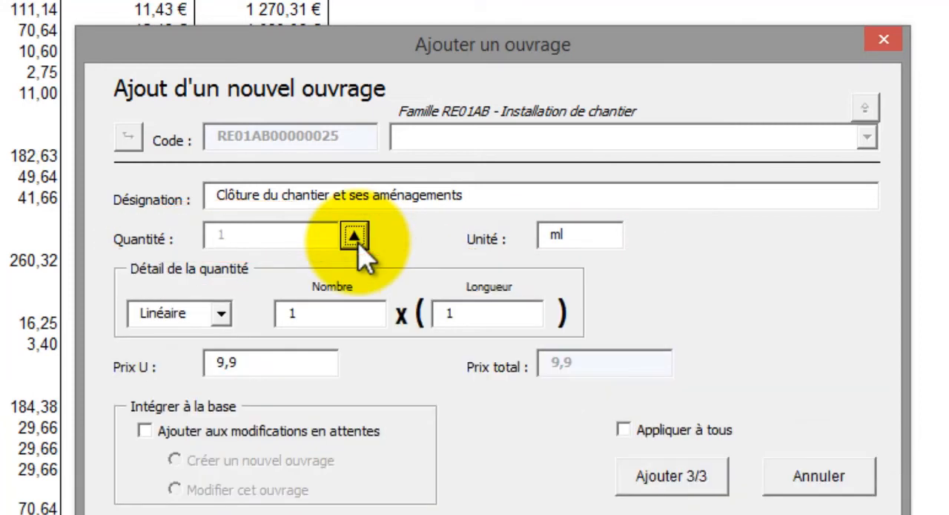
{"action": "double_click", "coordinate": [450, 314]}
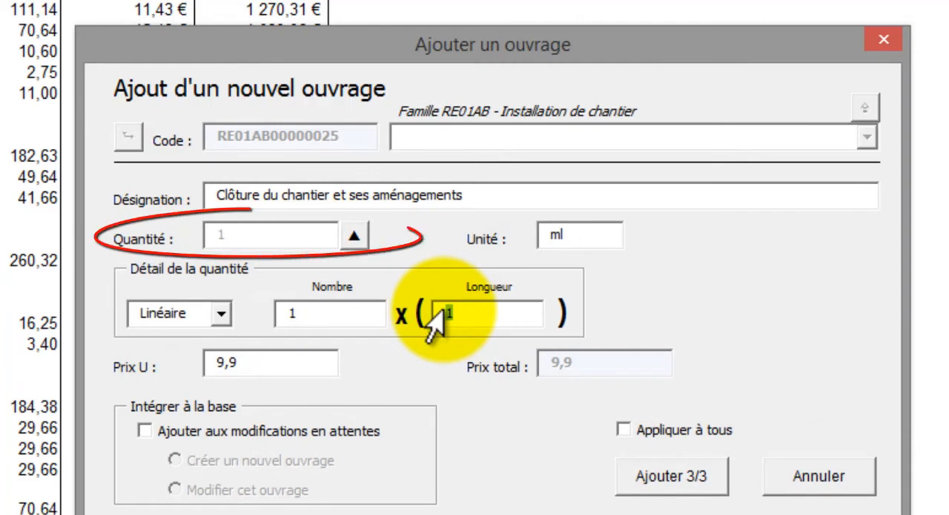
{"action": "type", "text": "25"}
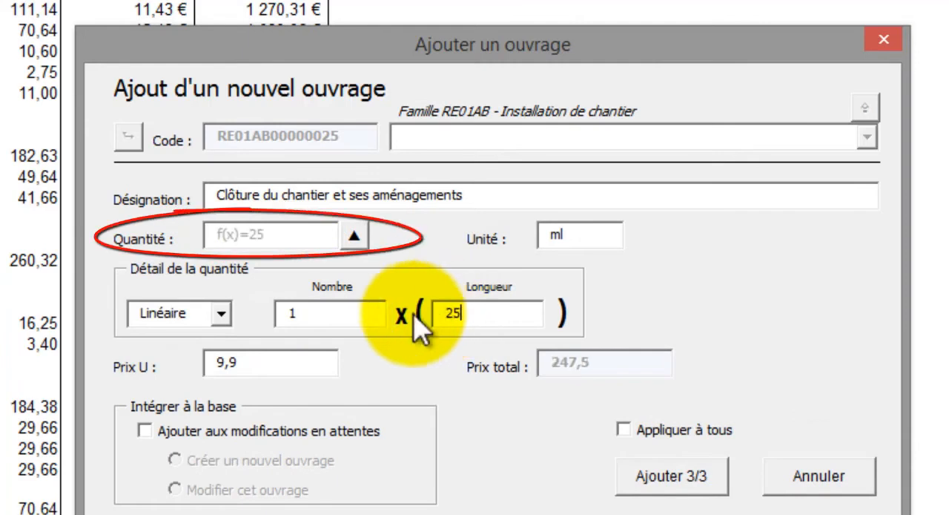
{"action": "double_click", "coordinate": [281, 312]}
{"action": "type", "text": "4"}
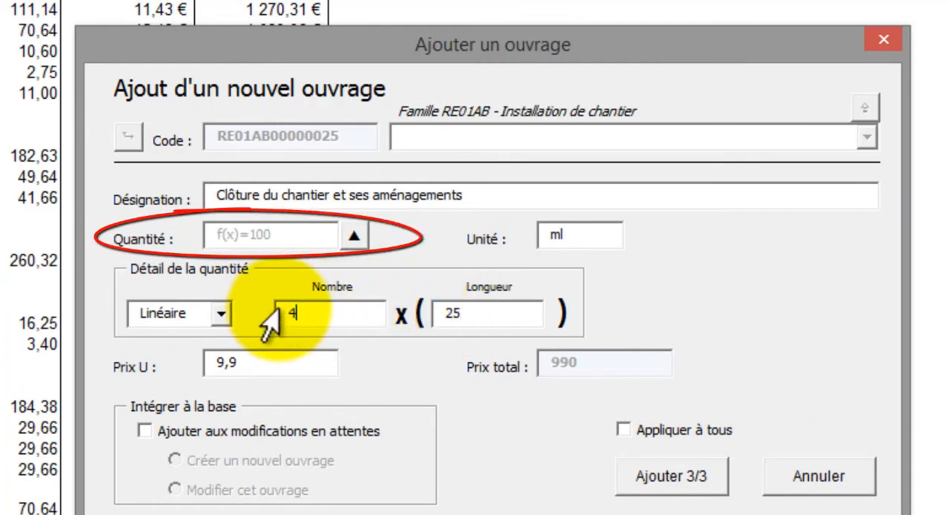
{"action": "left_click", "coordinate": [483, 313]}
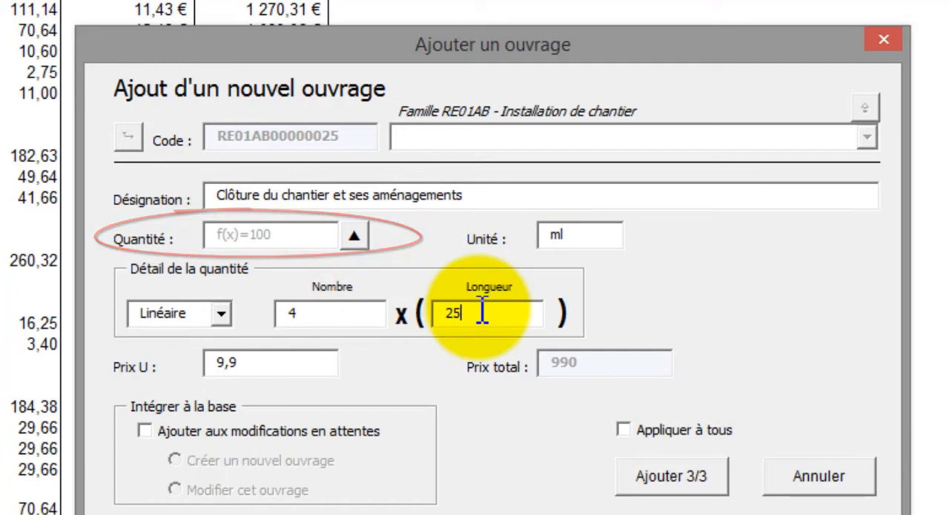
{"action": "left_click", "coordinate": [675, 484]}
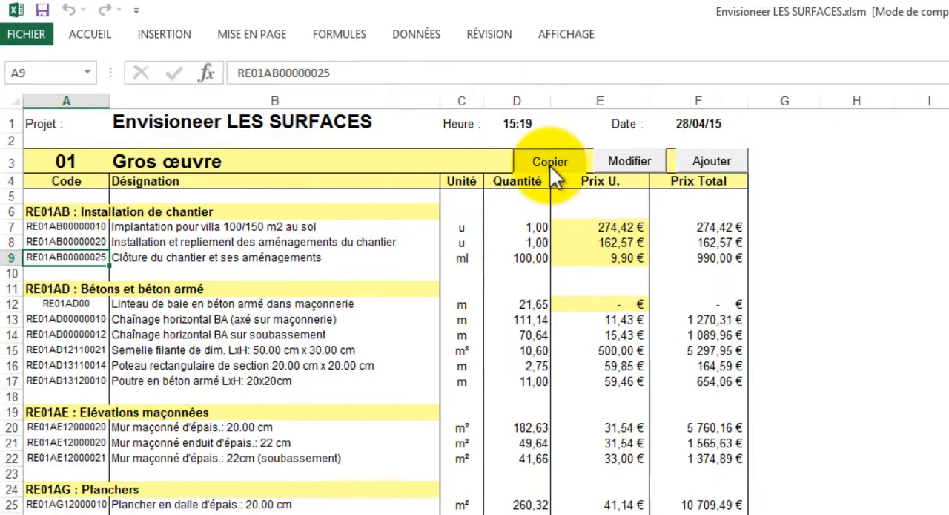
Step: Copy the Clôture du chantier work from row 9 as a new line of 1 × a length of 10 ml
{"action": "left_click", "coordinate": [667, 196]}
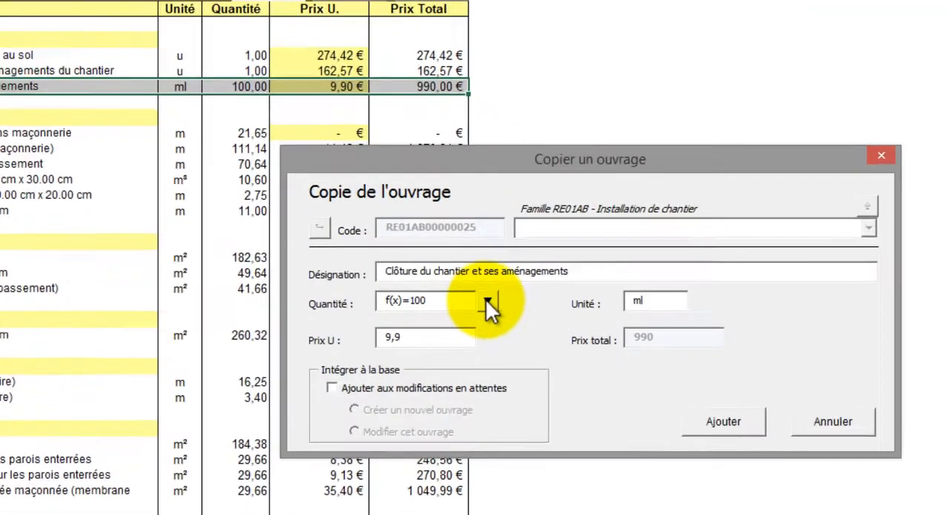
{"action": "left_click", "coordinate": [603, 369]}
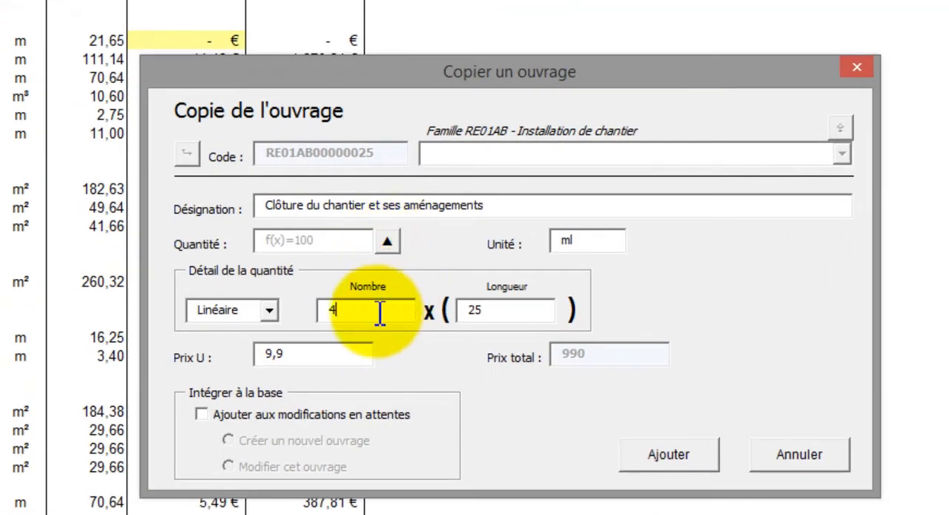
{"action": "left_click_drag", "start_coordinate": [319, 311], "coordinate": [391, 313]}
{"action": "type", "text": "1"}
{"action": "left_click_drag", "start_coordinate": [485, 310], "coordinate": [444, 315]}
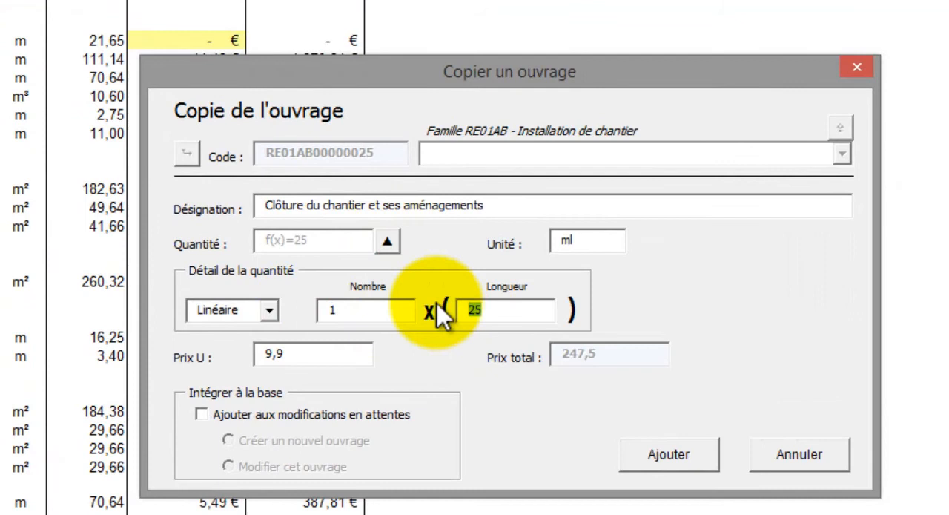
{"action": "left_click", "coordinate": [653, 454]}
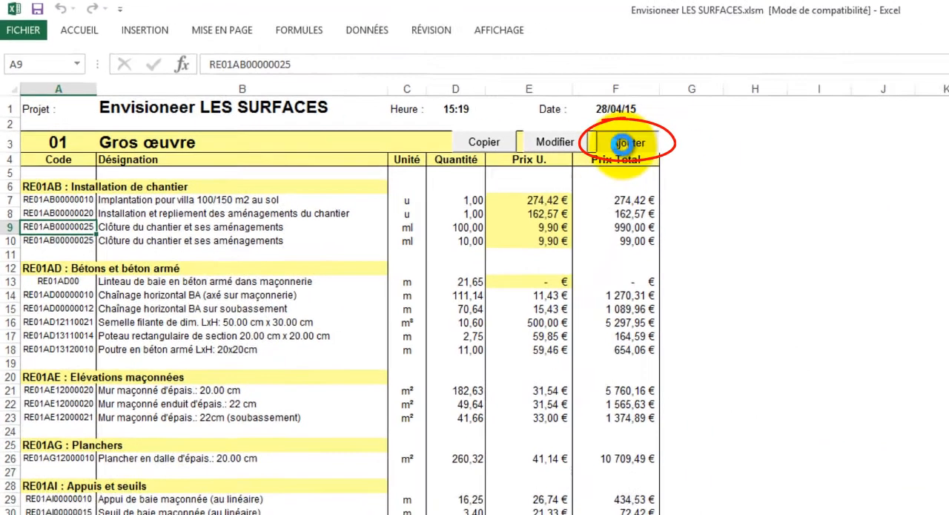
Step: Add the Panneau de chantier work from the Installation de chantier family with a quantity of 1
{"action": "left_click", "coordinate": [712, 167]}
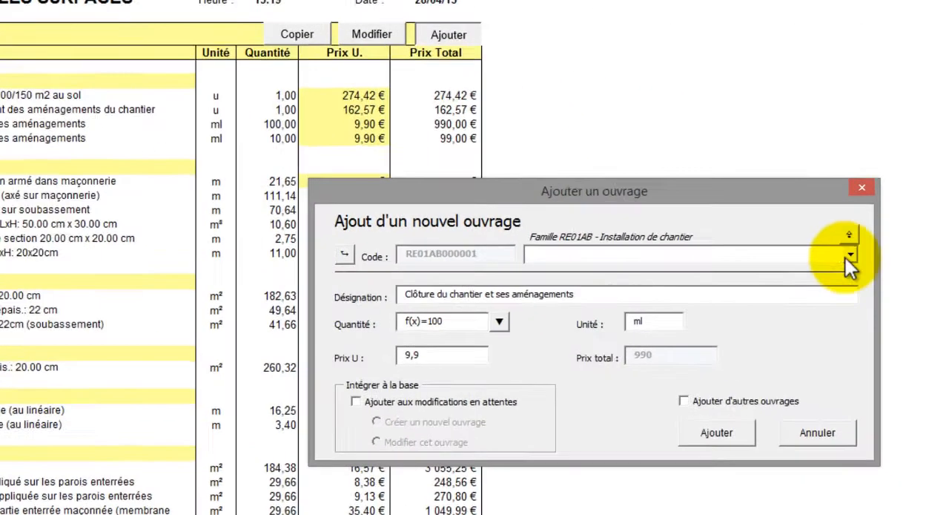
{"action": "left_click", "coordinate": [868, 302]}
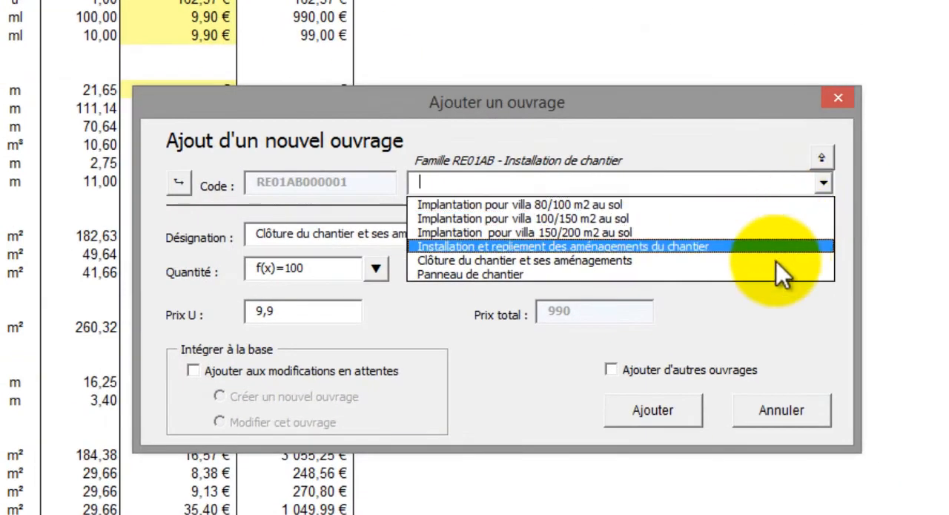
{"action": "left_click", "coordinate": [774, 274]}
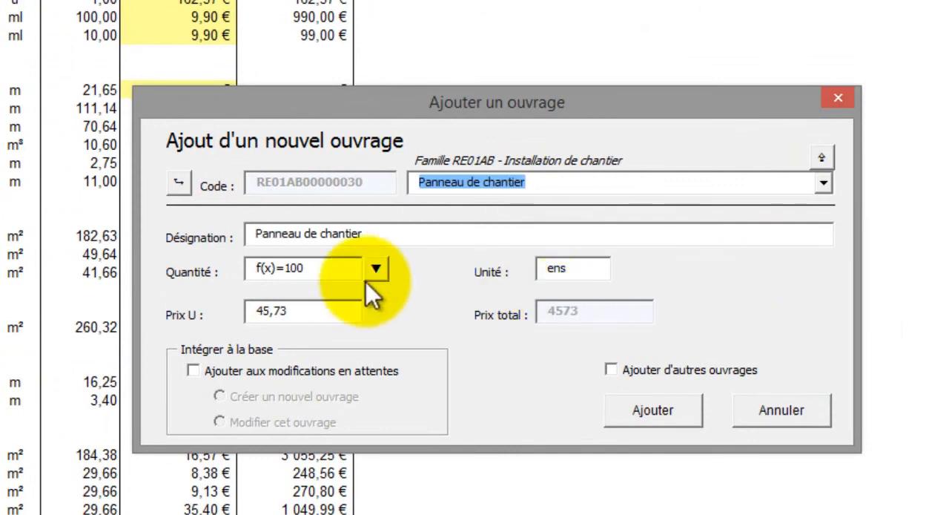
{"action": "left_click_drag", "start_coordinate": [349, 270], "coordinate": [239, 273]}
{"action": "type", "text": "1"}
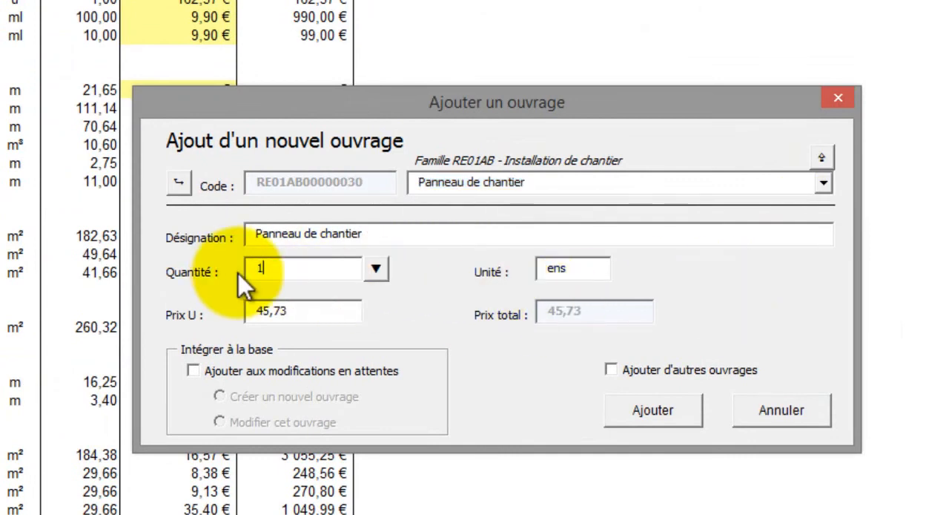
{"action": "left_click", "coordinate": [638, 411]}
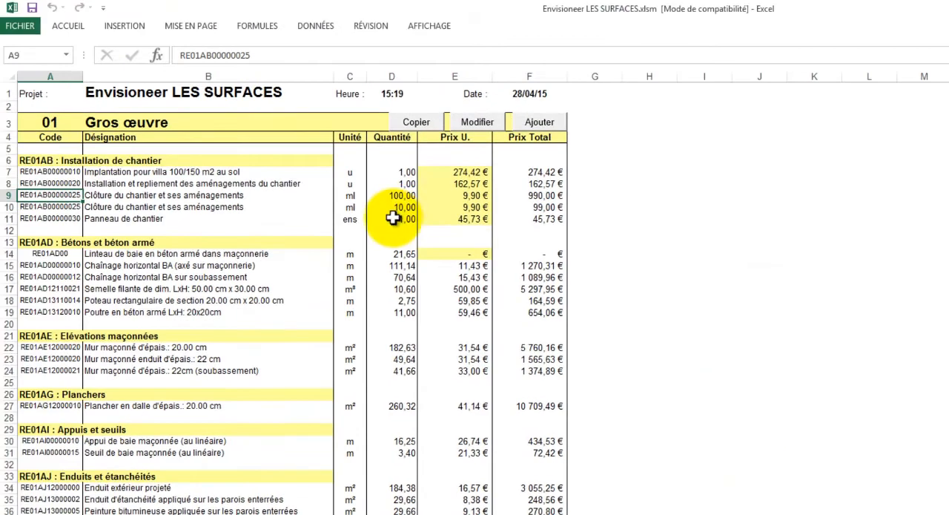
Step: Start adding a new work with DeviX from the Panneau de chantier quantity cell and go up to the Base RE level
{"action": "right_click", "coordinate": [393, 217]}
{"action": "mouse_move", "coordinate": [412, 226]}
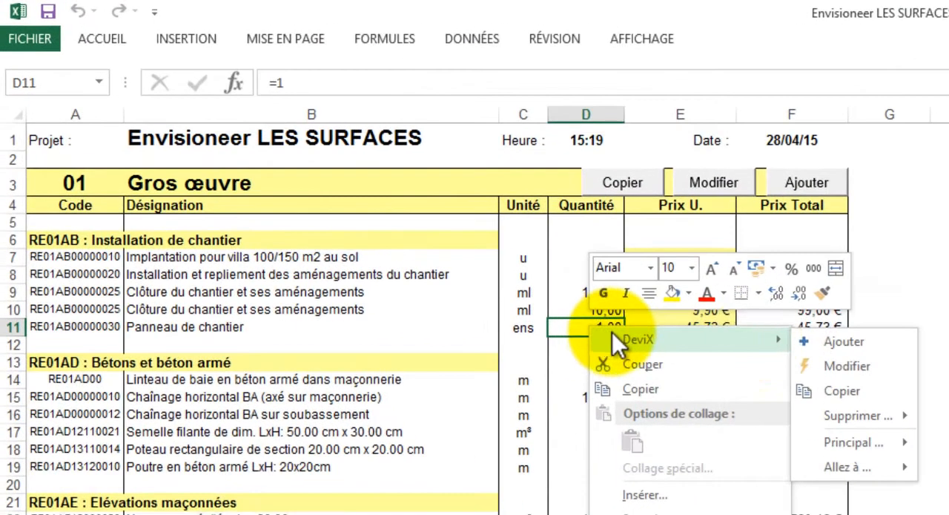
{"action": "left_click", "coordinate": [853, 348]}
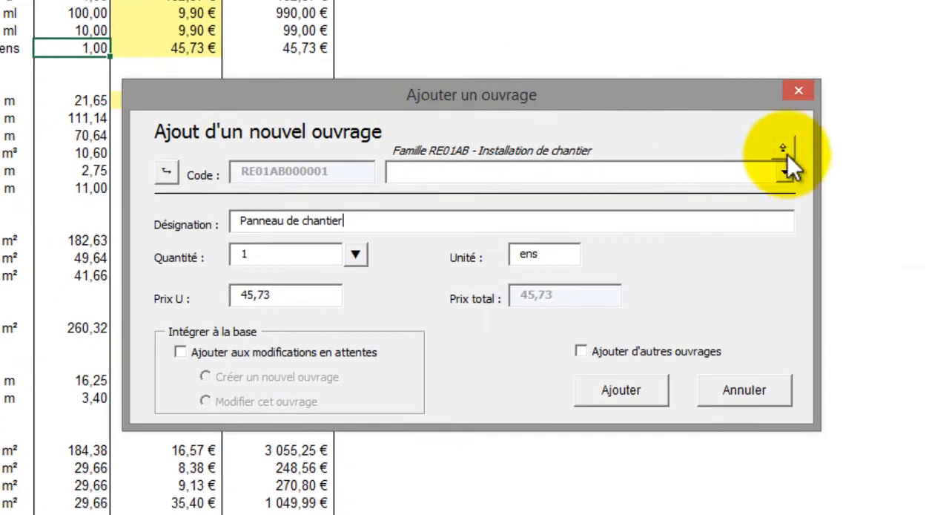
{"action": "left_click", "coordinate": [785, 151]}
{"action": "left_click", "coordinate": [786, 148]}
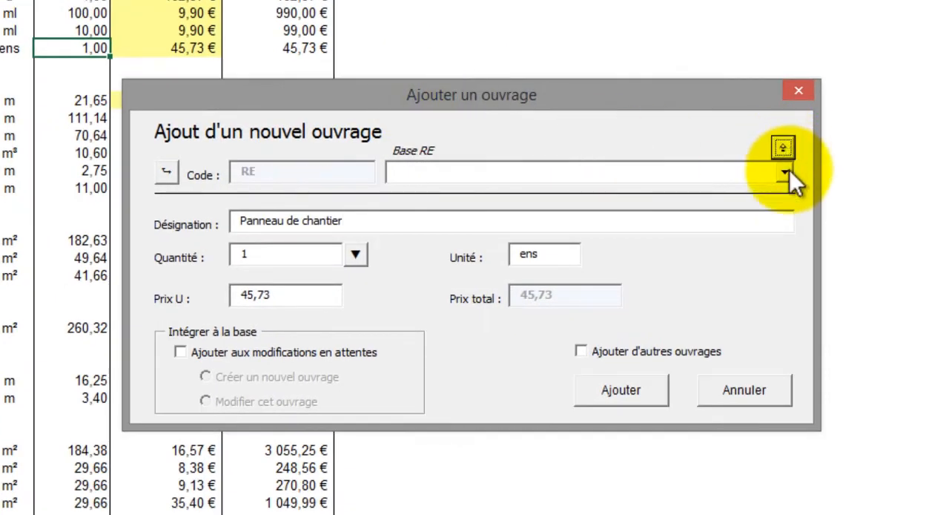
Step: Pick lot 55 - Ventilation mécanique controlée and its Vmc aldès family for the new work
{"action": "left_click", "coordinate": [788, 172]}
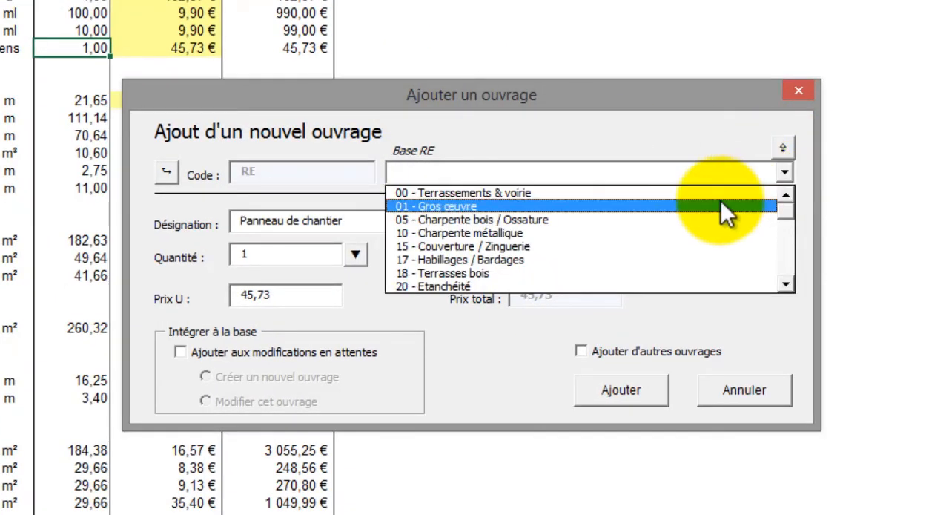
{"action": "left_click", "coordinate": [787, 283]}
{"action": "left_click", "coordinate": [787, 282]}
{"action": "left_click", "coordinate": [788, 282]}
{"action": "left_click", "coordinate": [788, 282]}
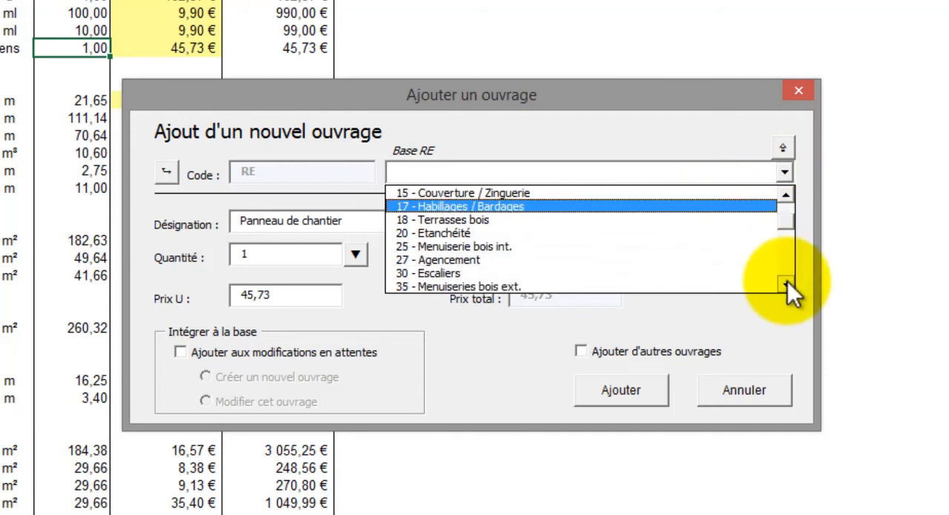
{"action": "left_click", "coordinate": [787, 282]}
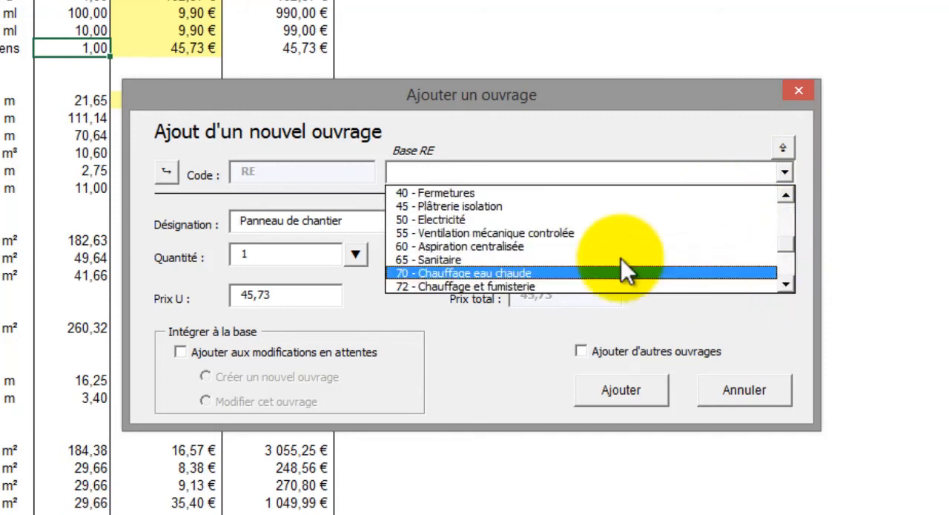
{"action": "left_click", "coordinate": [551, 235]}
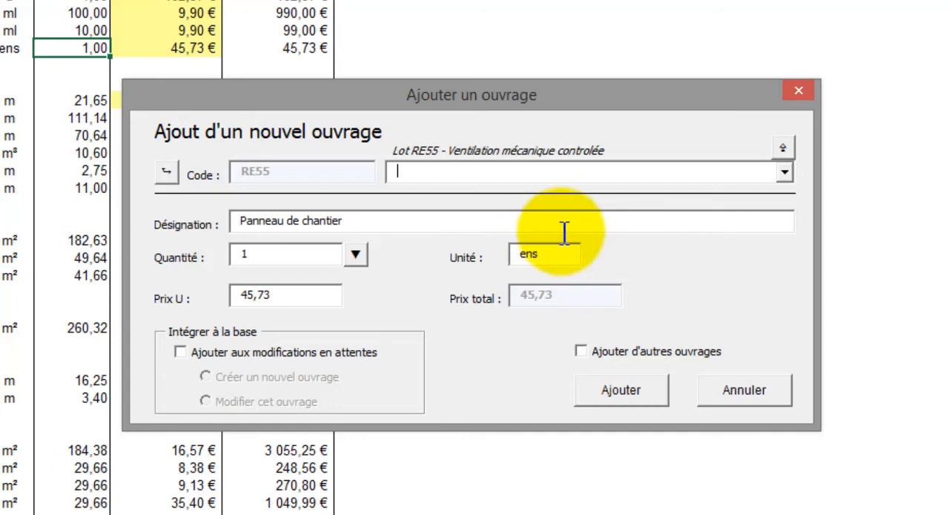
{"action": "left_click", "coordinate": [785, 172]}
{"action": "left_click", "coordinate": [712, 208]}
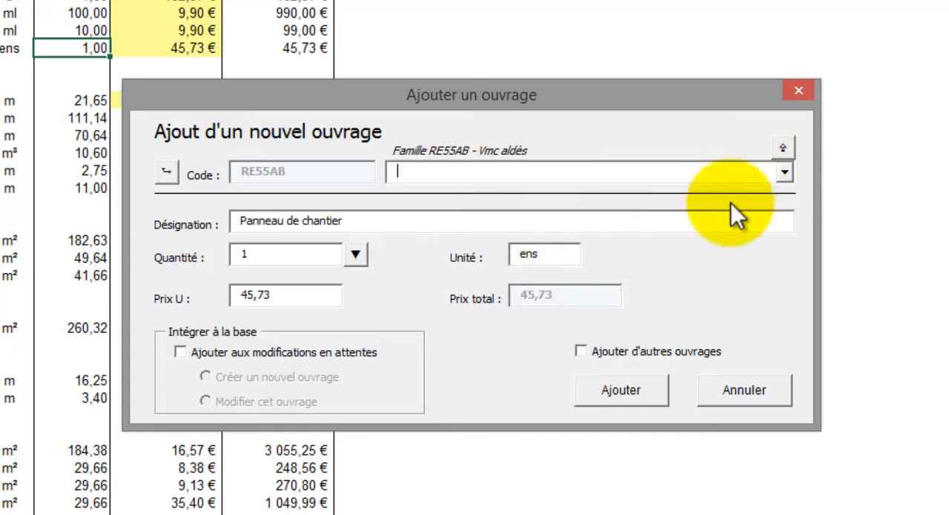
Step: Add one Vmc gamme aldes work of type hygro bahia 5/6 pieces, keeping the option to add other works enabled
{"action": "left_click", "coordinate": [785, 172]}
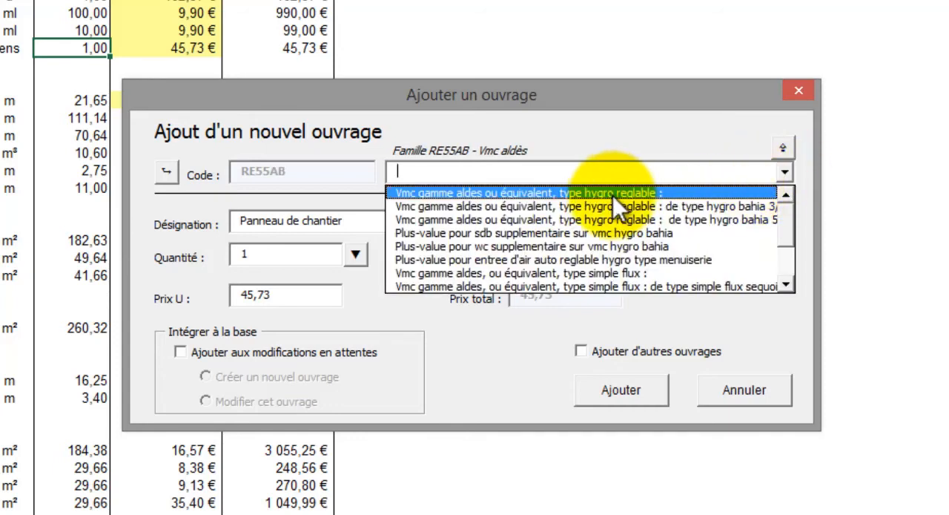
{"action": "left_click", "coordinate": [715, 220]}
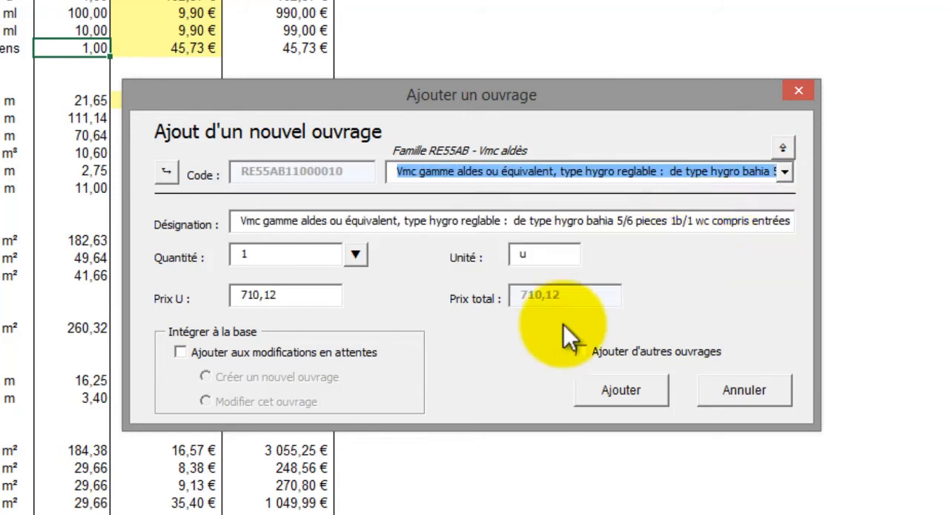
{"action": "left_click", "coordinate": [585, 350]}
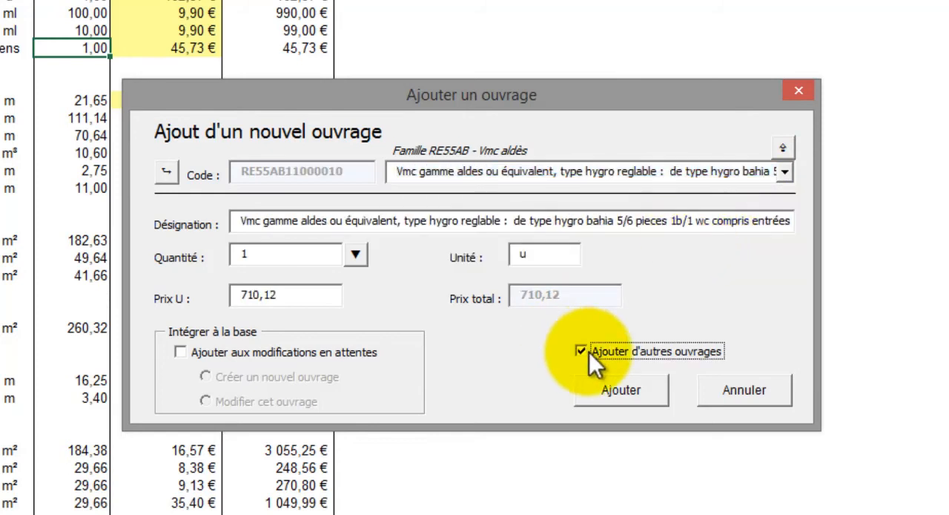
{"action": "left_click", "coordinate": [606, 387]}
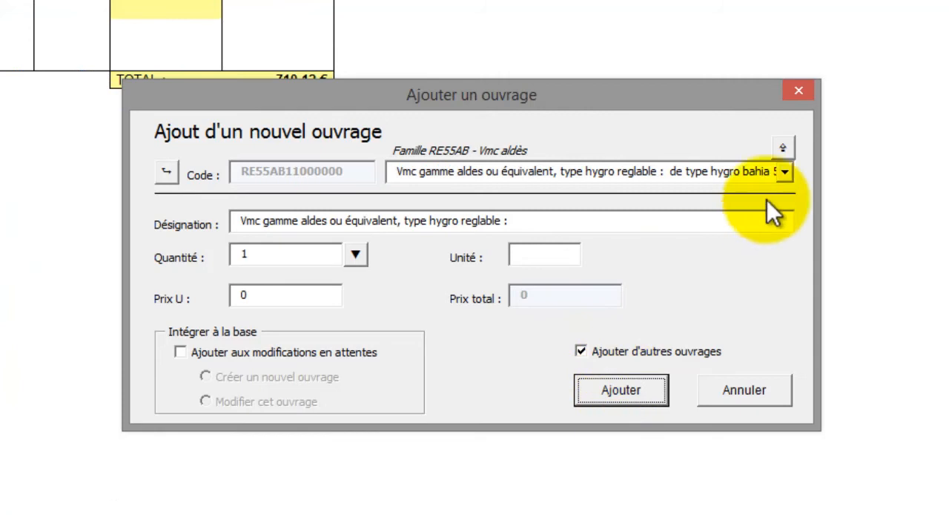
Step: Add the Plus-value pour wc supplementaire sur vmc hygro bahia work with a quantity of 1
{"action": "left_click", "coordinate": [784, 171]}
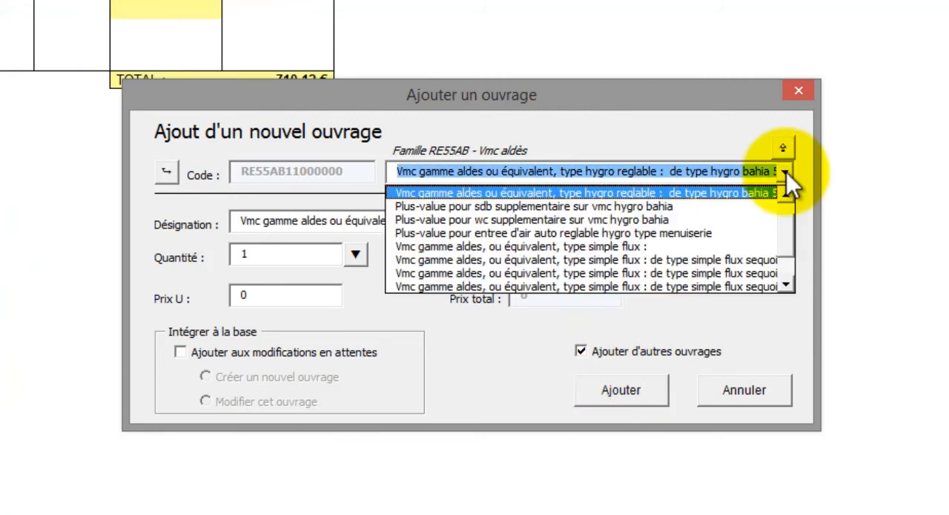
{"action": "left_click", "coordinate": [730, 218]}
{"action": "left_click", "coordinate": [635, 391]}
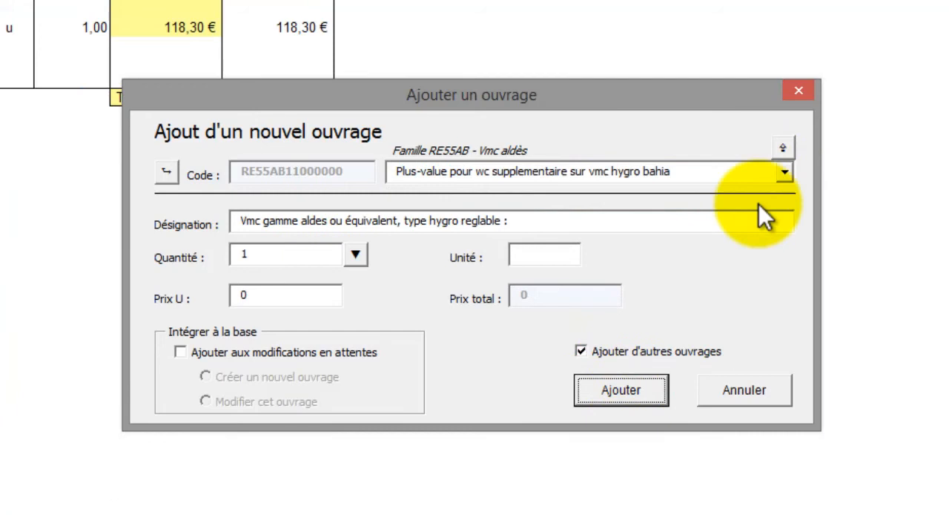
Step: Add the Plus-value pour entree d'air auto reglable type menuiserie work with a quantity of 6 and finish adding works
{"action": "left_click", "coordinate": [784, 170]}
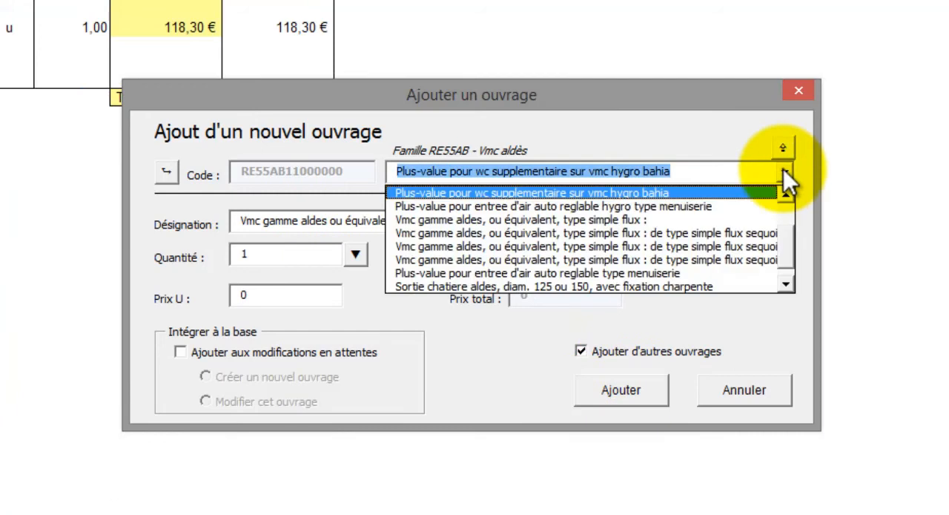
{"action": "left_click", "coordinate": [701, 272]}
{"action": "left_click_drag", "start_coordinate": [273, 257], "coordinate": [205, 256]}
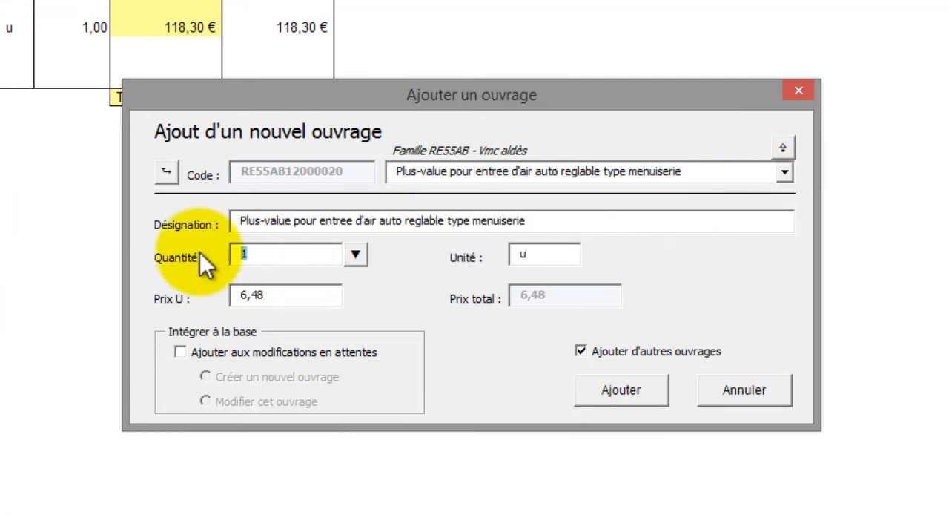
{"action": "type", "text": "6"}
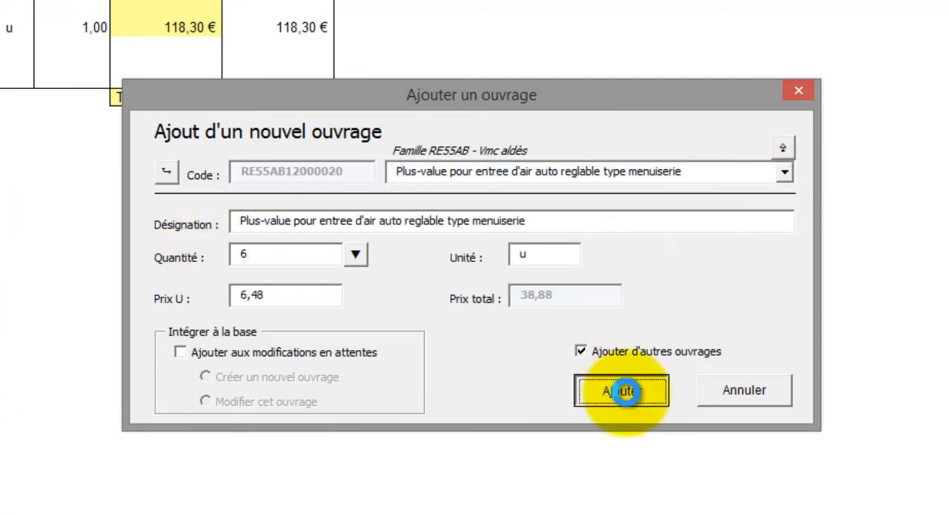
{"action": "left_click", "coordinate": [625, 390]}
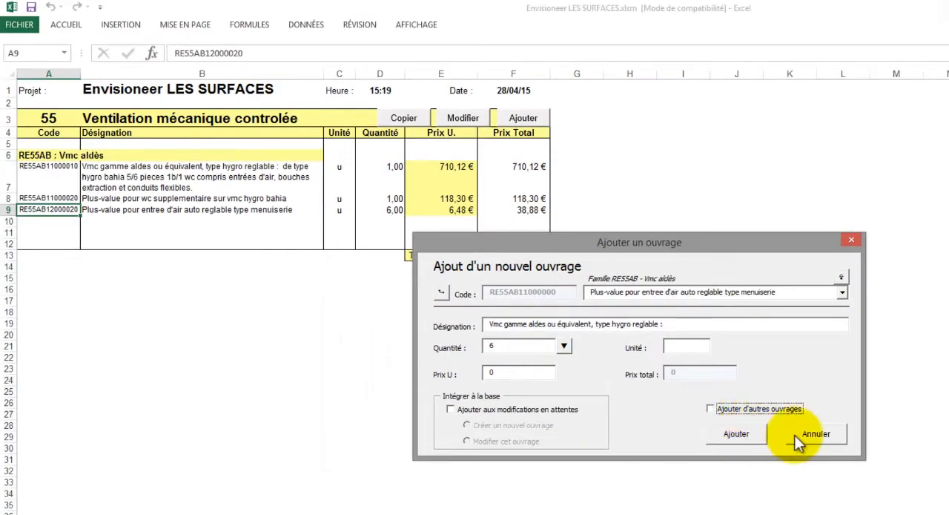
{"action": "left_click", "coordinate": [814, 435]}
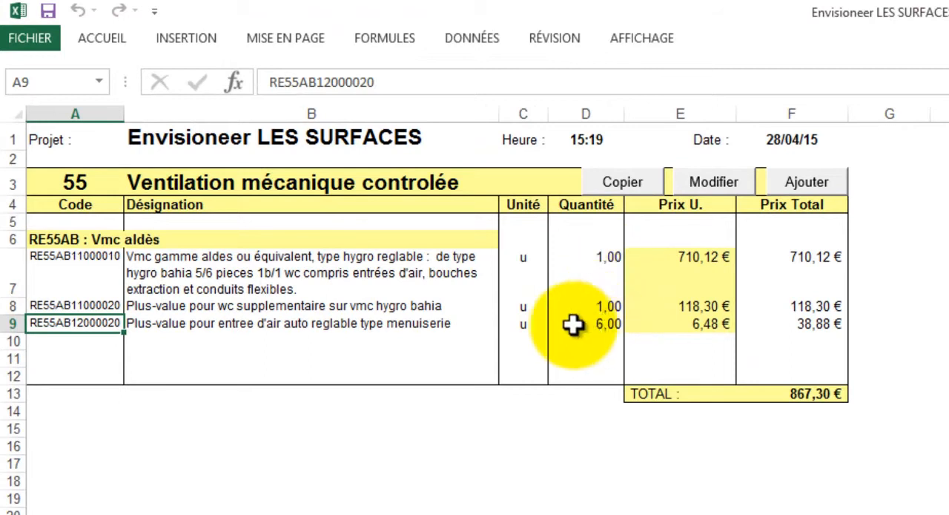
Step: Delete the Plus-value pour entree d'air auto reglable work in row 9 with DeviX
{"action": "left_click", "coordinate": [427, 325]}
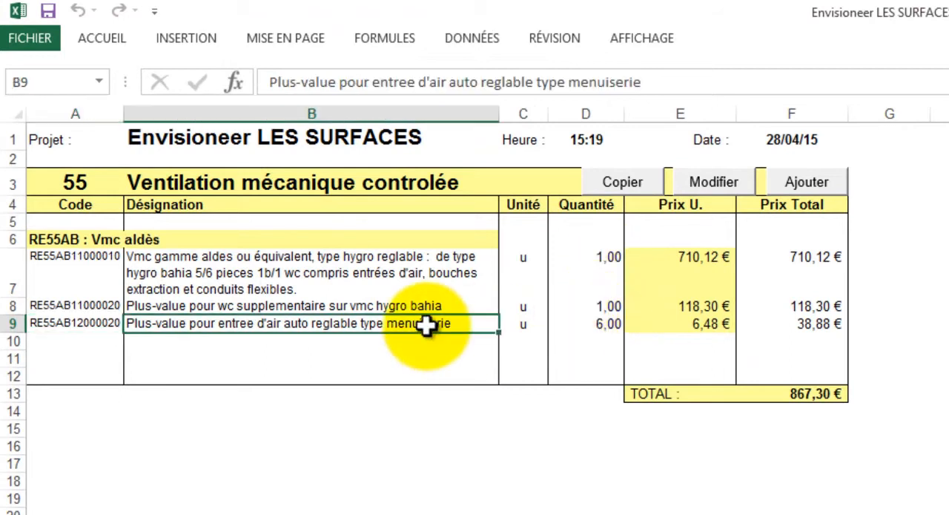
{"action": "right_click", "coordinate": [428, 327]}
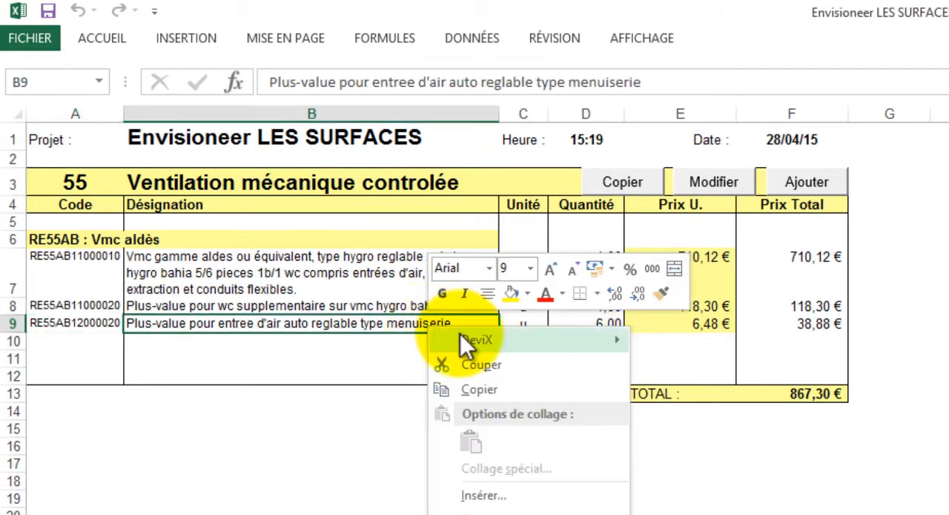
{"action": "mouse_move", "coordinate": [460, 334]}
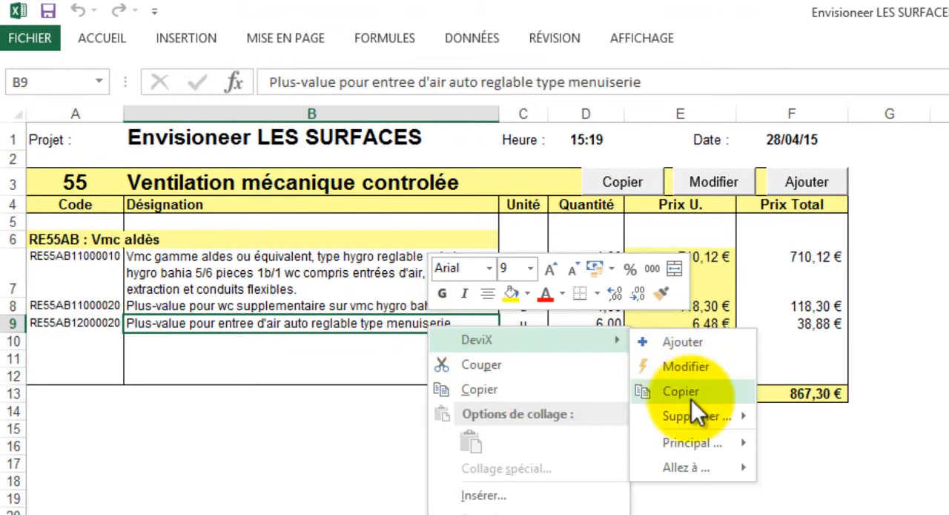
{"action": "mouse_move", "coordinate": [693, 414]}
{"action": "left_click", "coordinate": [800, 417]}
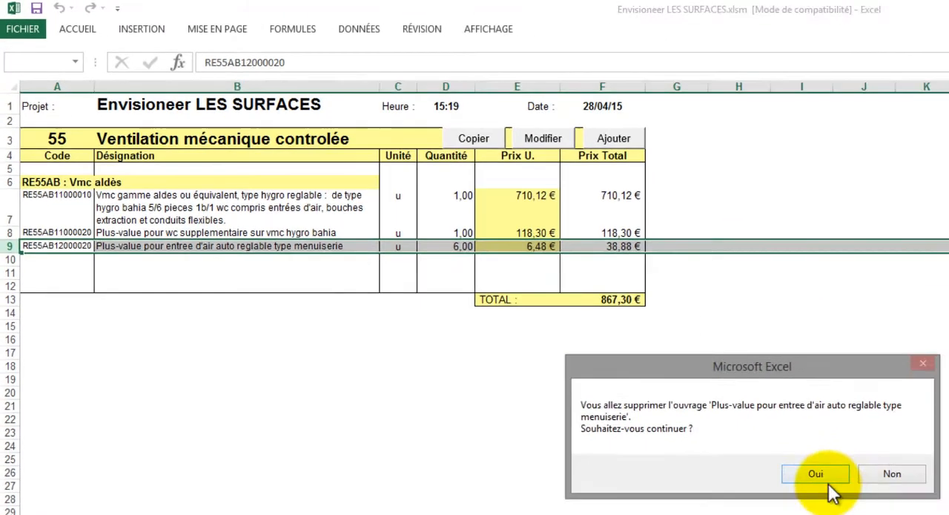
{"action": "left_click", "coordinate": [819, 479]}
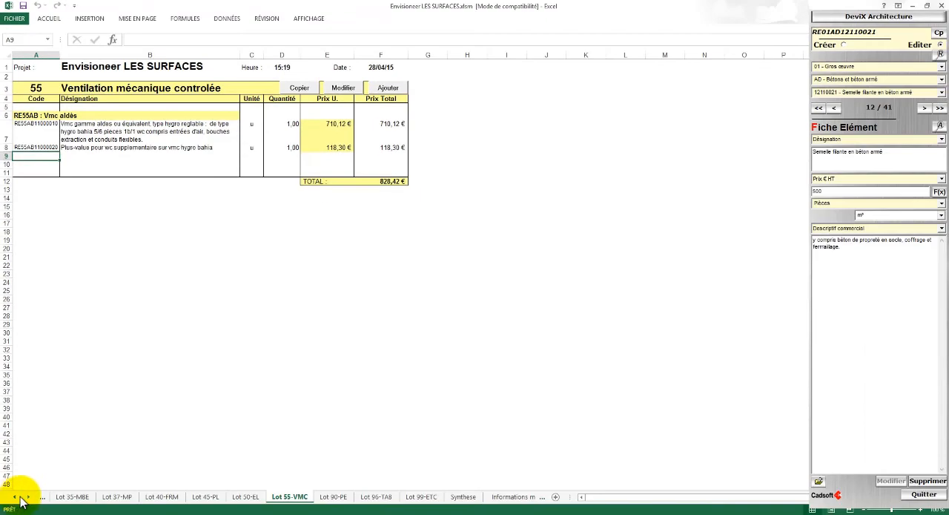
Step: On the Lot 01-GO sheet, modify the Clôture du chantier work in row 9 with DeviX, setting its length to 23
{"action": "left_click", "coordinate": [14, 497]}
{"action": "left_click", "coordinate": [14, 497]}
{"action": "left_click", "coordinate": [14, 497]}
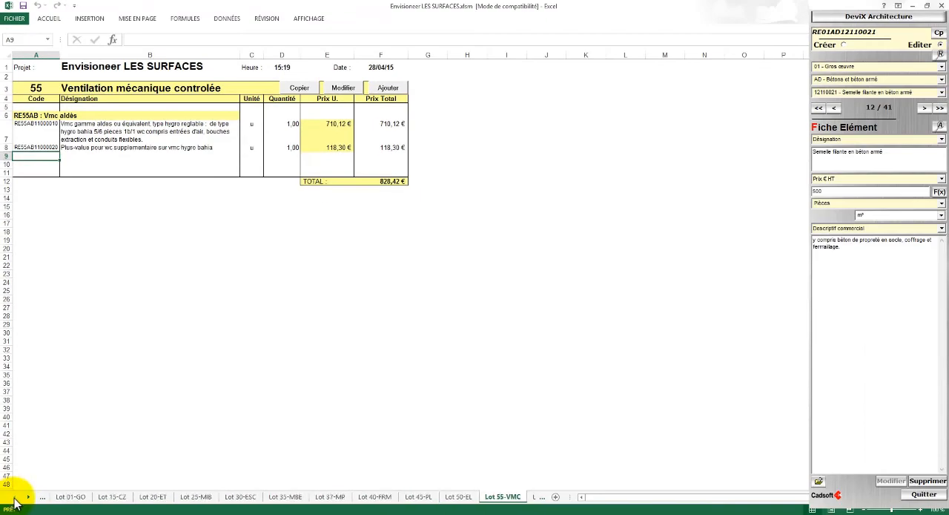
{"action": "left_click", "coordinate": [66, 497]}
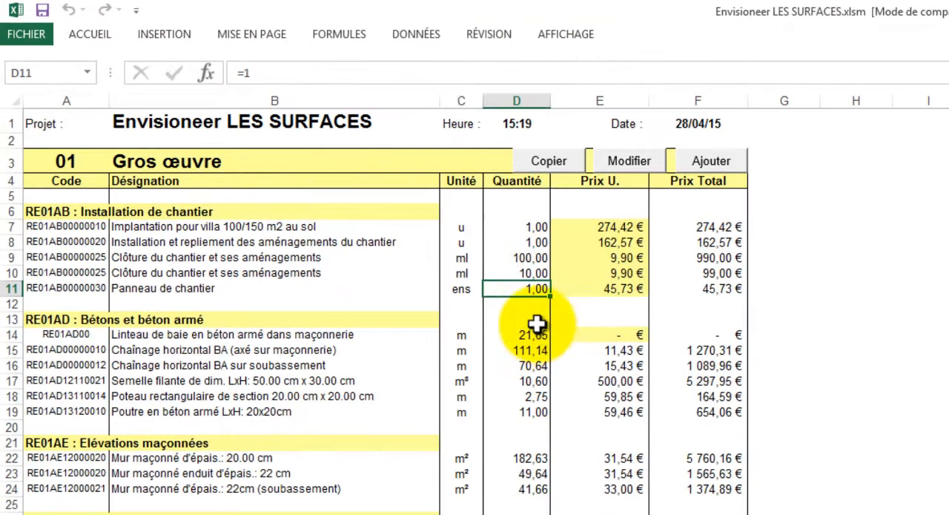
{"action": "left_click", "coordinate": [532, 258]}
{"action": "right_click", "coordinate": [535, 260]}
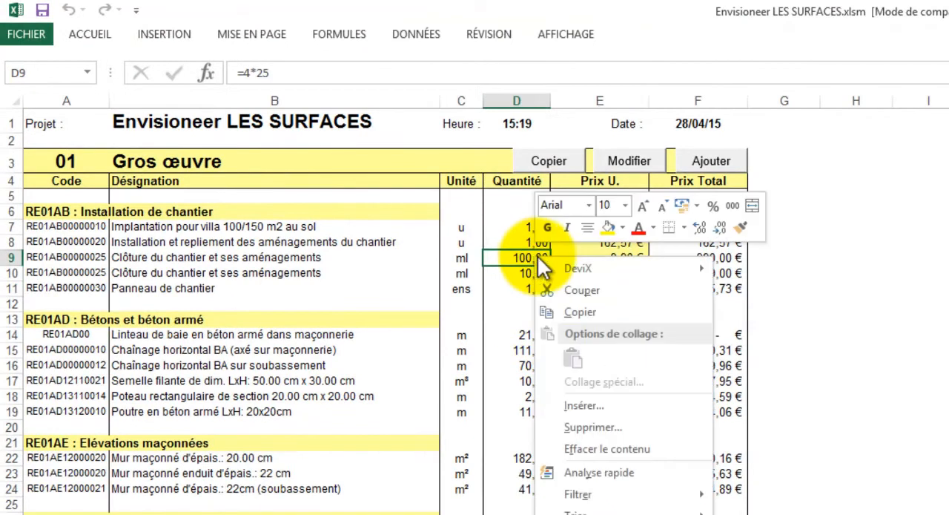
{"action": "mouse_move", "coordinate": [575, 262]}
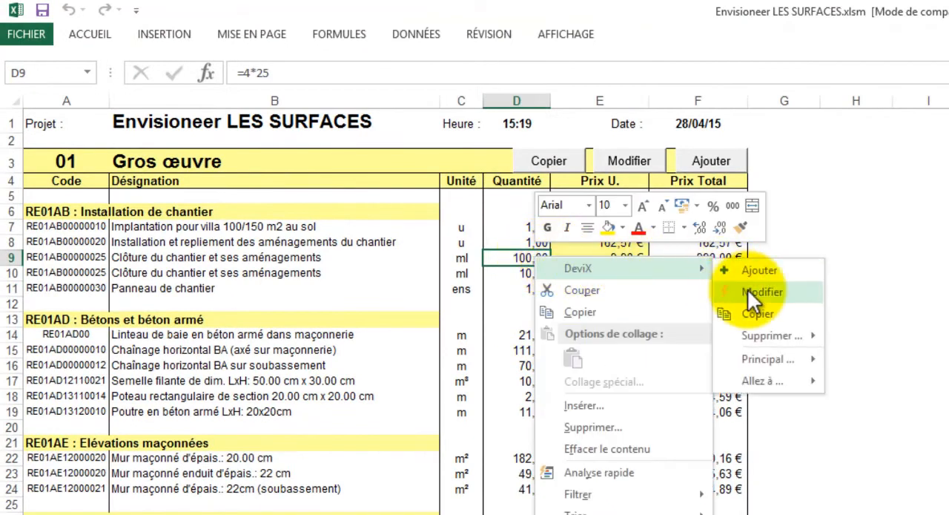
{"action": "left_click", "coordinate": [750, 289]}
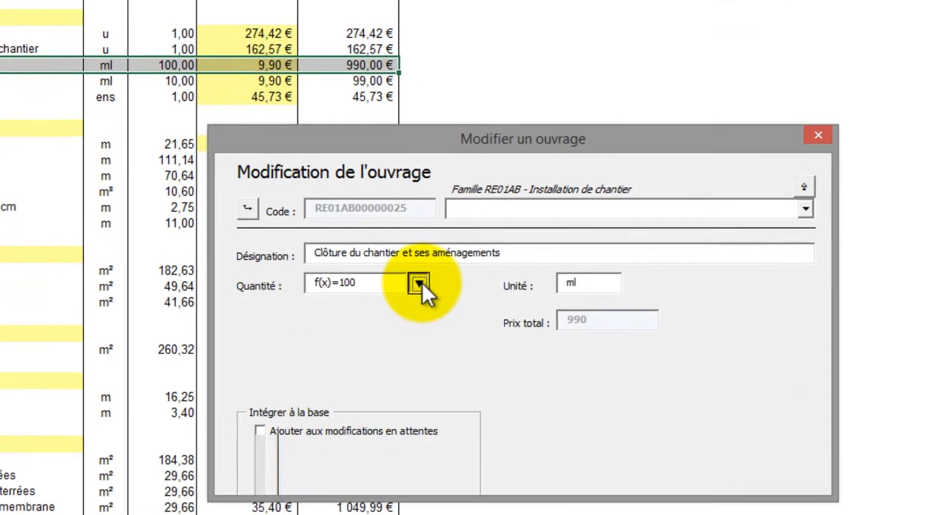
{"action": "left_click", "coordinate": [419, 283]}
{"action": "left_click_drag", "start_coordinate": [484, 335], "coordinate": [456, 328]}
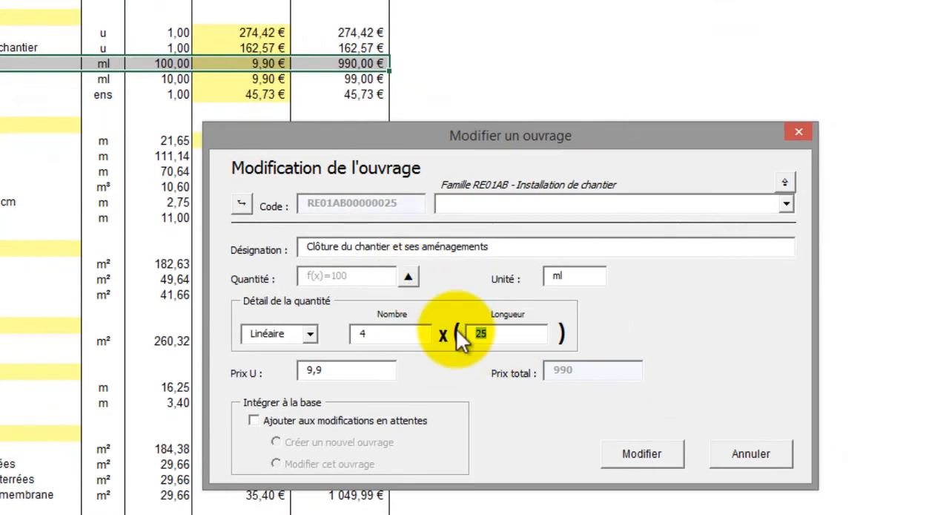
{"action": "type", "text": "23"}
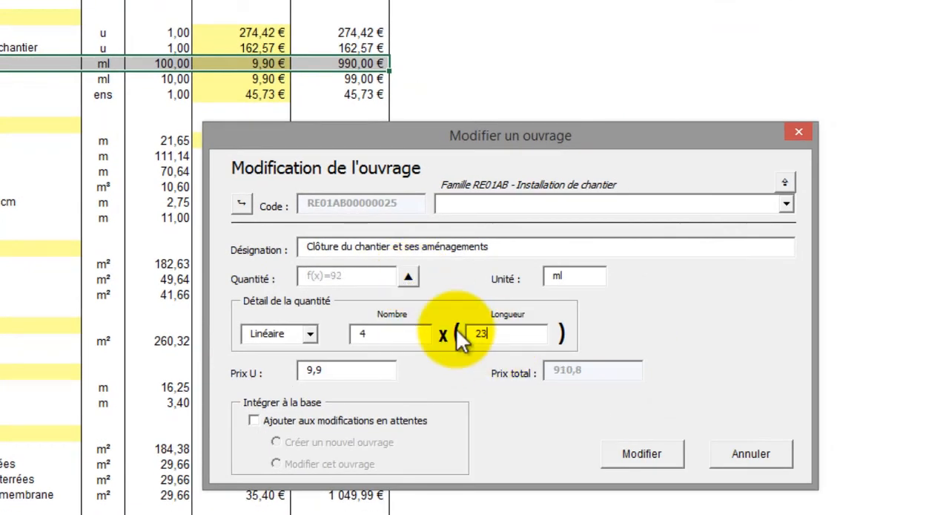
{"action": "left_click", "coordinate": [644, 453]}
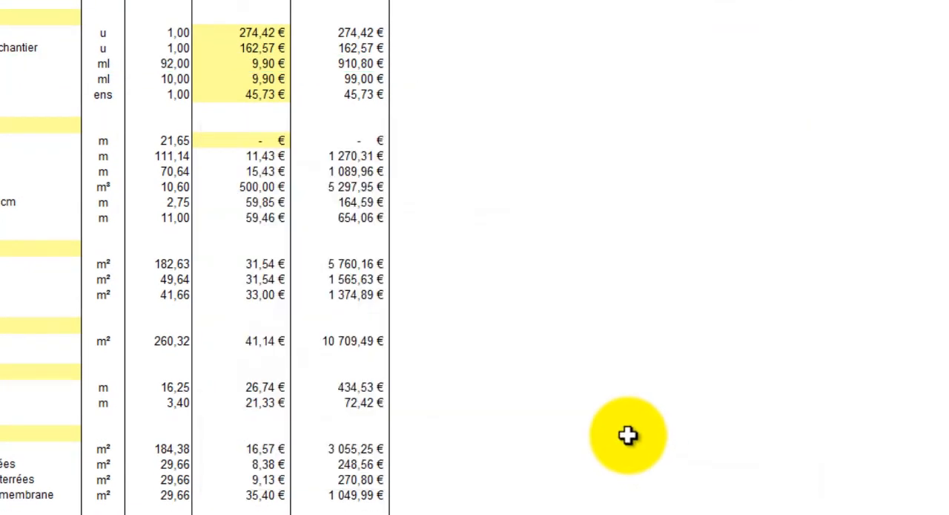
Step: Go to the project's price summary by lot with DeviX and select the Ventilation mécanique controlée lot
{"action": "right_click", "coordinate": [283, 96]}
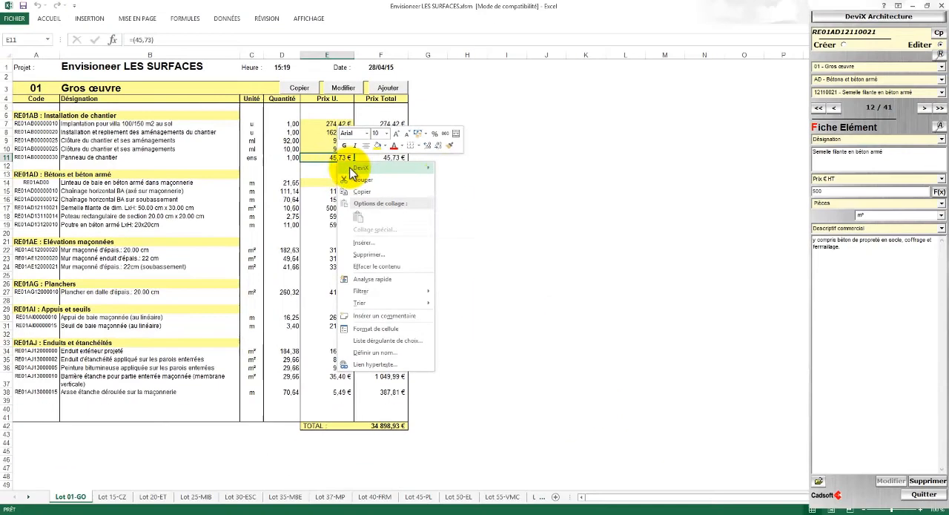
{"action": "mouse_move", "coordinate": [353, 169]}
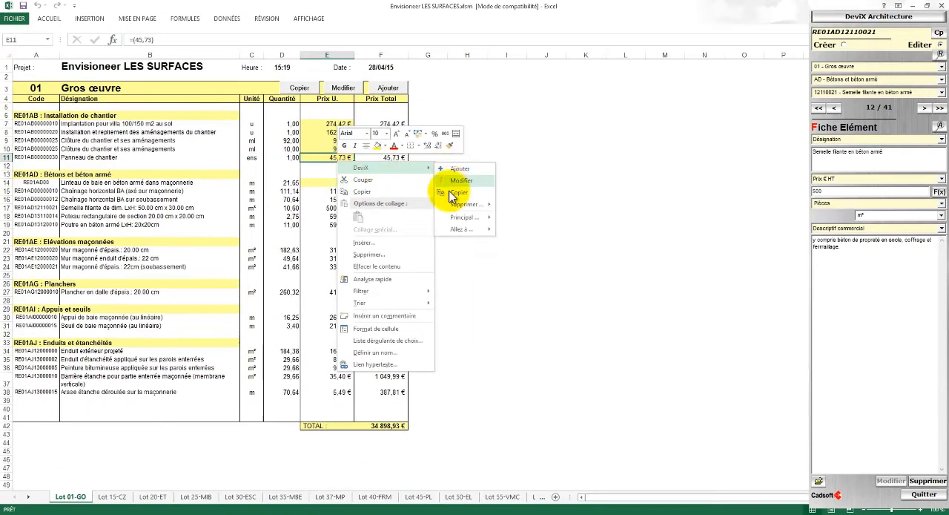
{"action": "mouse_move", "coordinate": [457, 230]}
{"action": "left_click", "coordinate": [509, 230]}
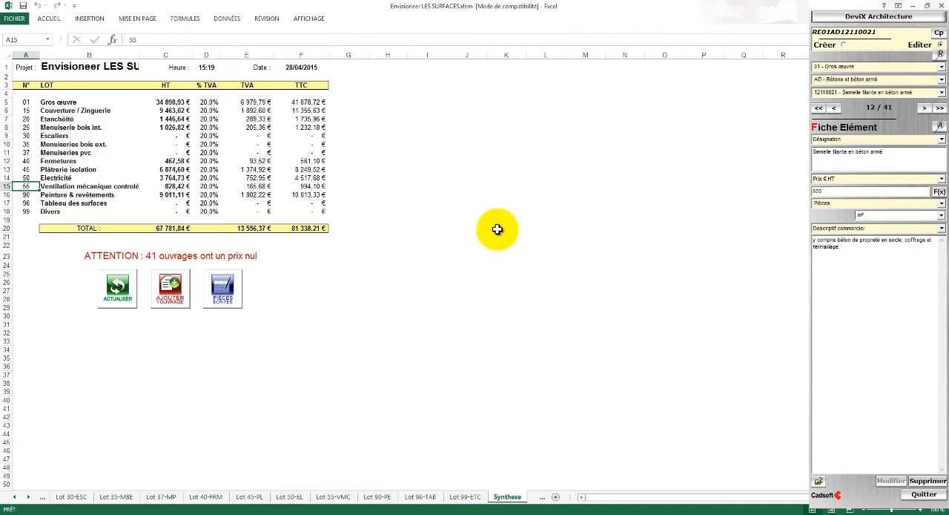
{"action": "left_click", "coordinate": [135, 186]}
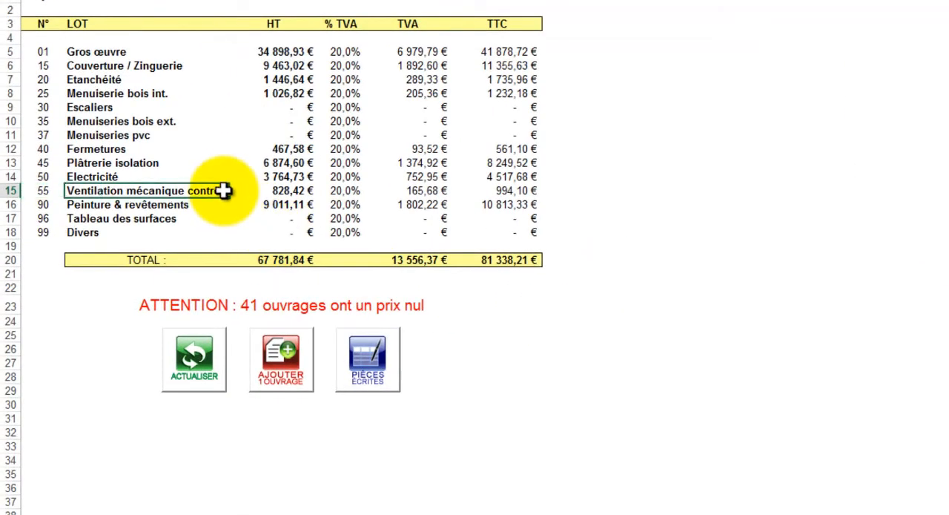
Step: Start generating the Pièces Ecrites and choose the document type 04.DQE ou Devis + Descriptif
{"action": "left_click", "coordinate": [350, 352]}
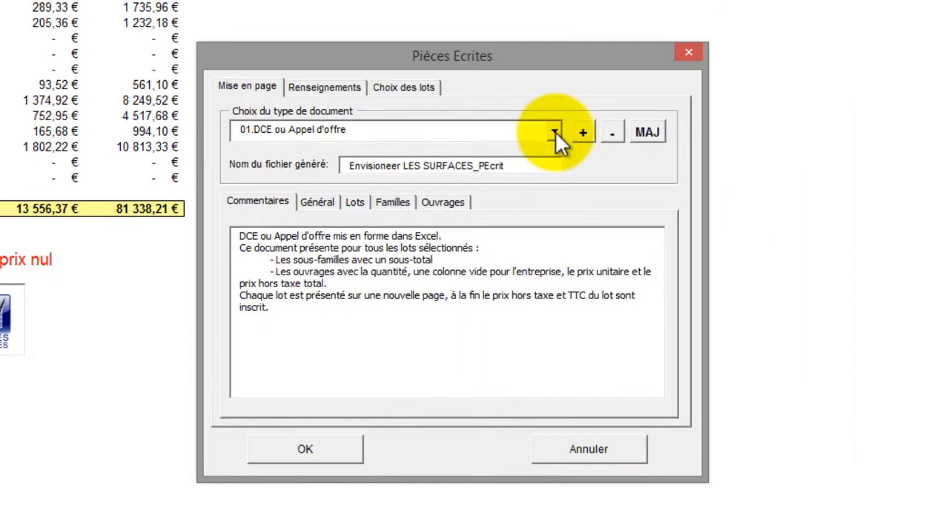
{"action": "left_click", "coordinate": [554, 132]}
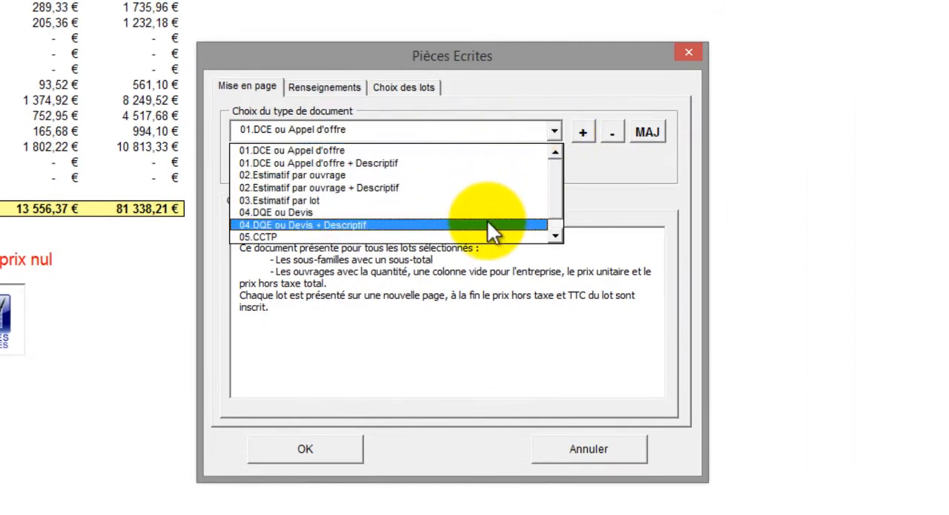
{"action": "left_click", "coordinate": [487, 225]}
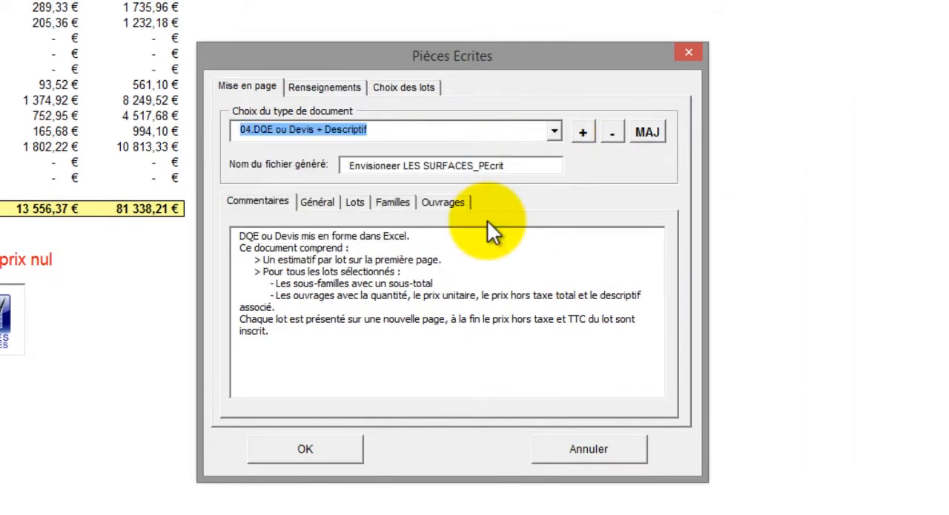
Step: Review the document's general, lot and family options and enable Afficher le détail de la quantité for the works
{"action": "left_click", "coordinate": [317, 202]}
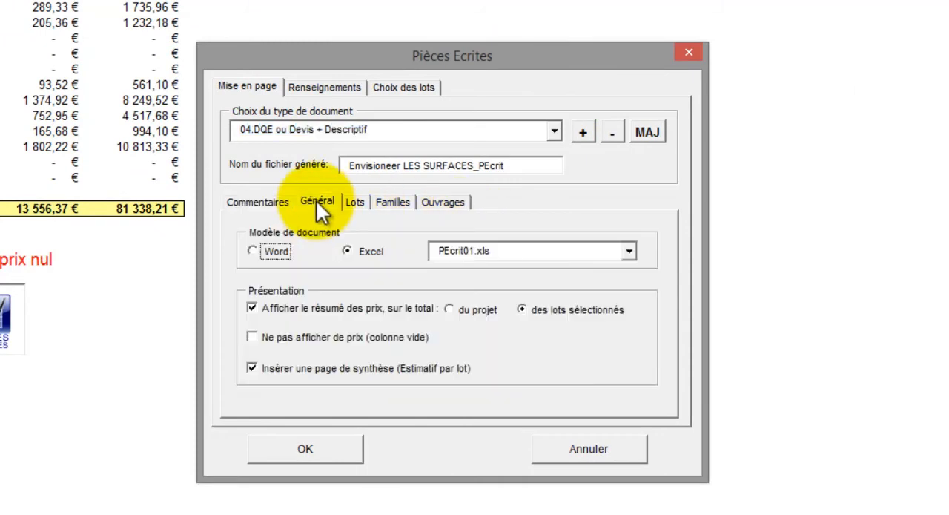
{"action": "left_click", "coordinate": [356, 201]}
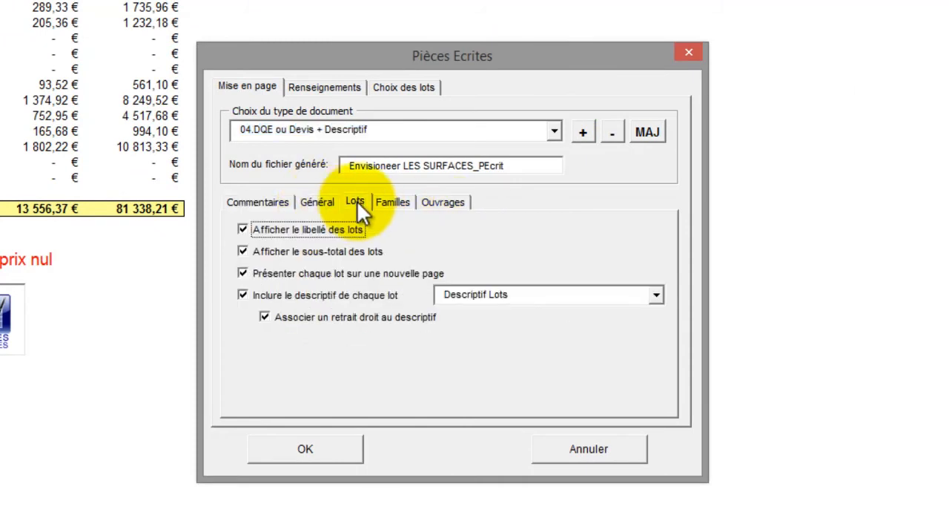
{"action": "left_click", "coordinate": [391, 201]}
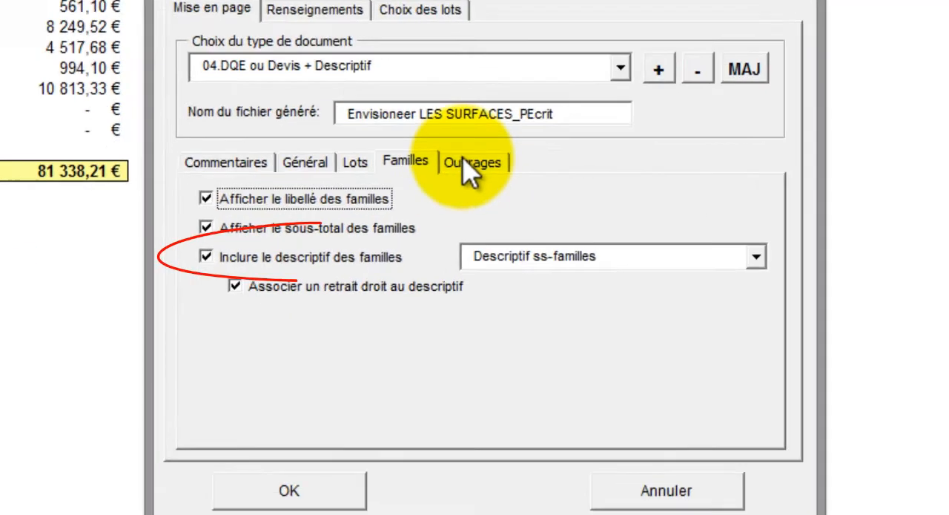
{"action": "left_click", "coordinate": [439, 202]}
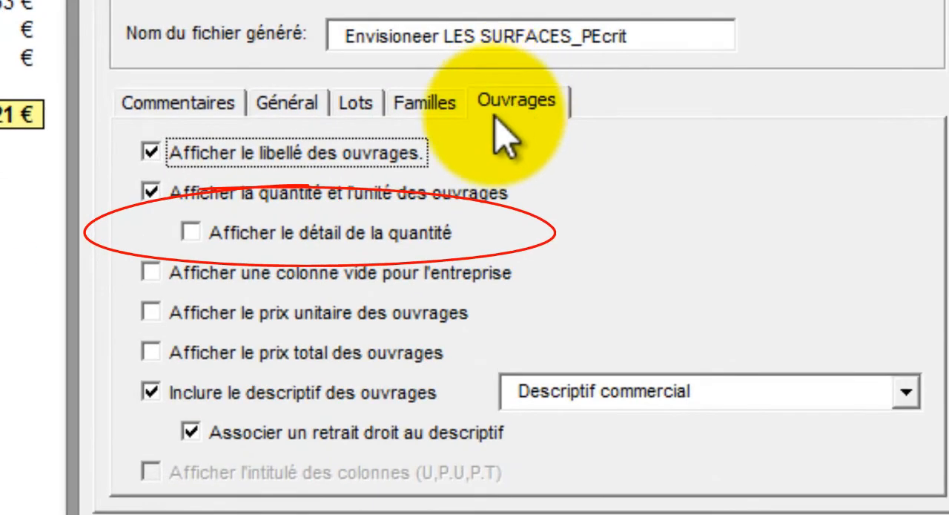
{"action": "left_click", "coordinate": [191, 233]}
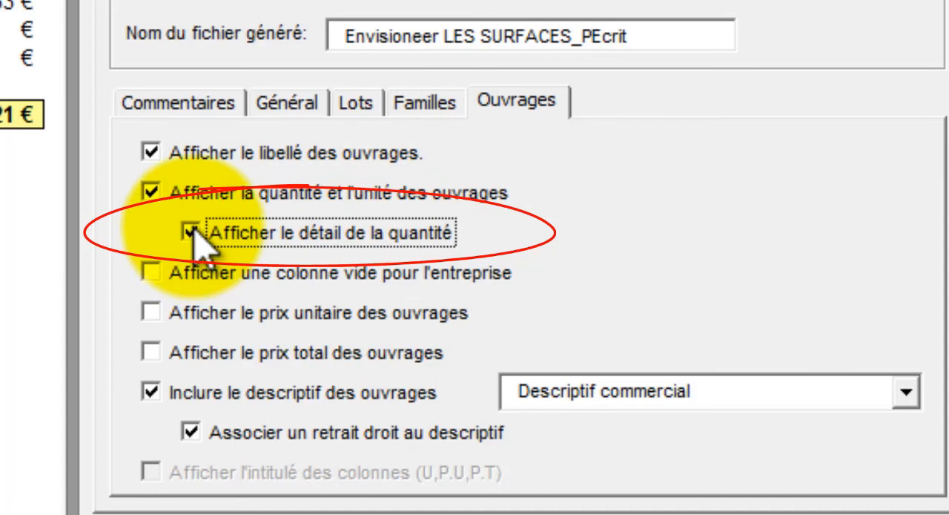
Step: Keep Descriptif commercial as the works' description and title the document CADSOFT DEVIX
{"action": "left_click", "coordinate": [903, 391]}
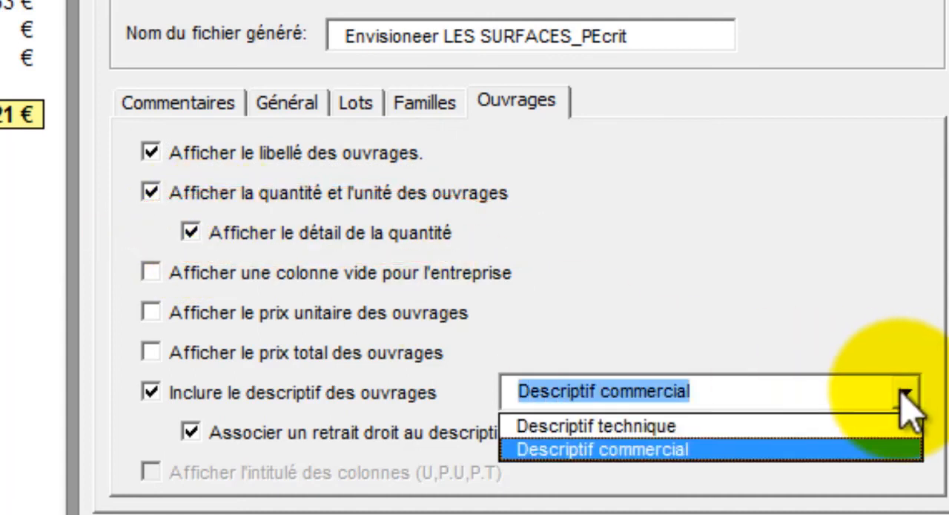
{"action": "left_click", "coordinate": [879, 449]}
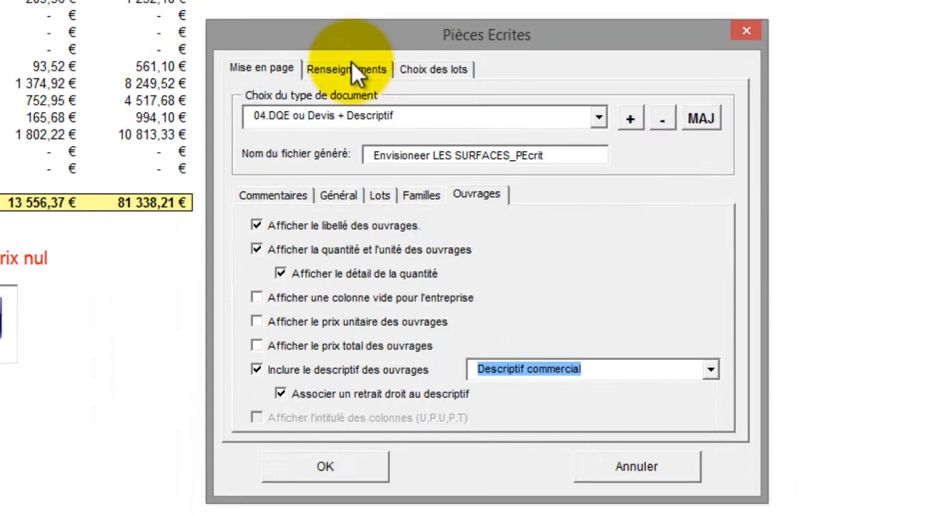
{"action": "left_click", "coordinate": [353, 63]}
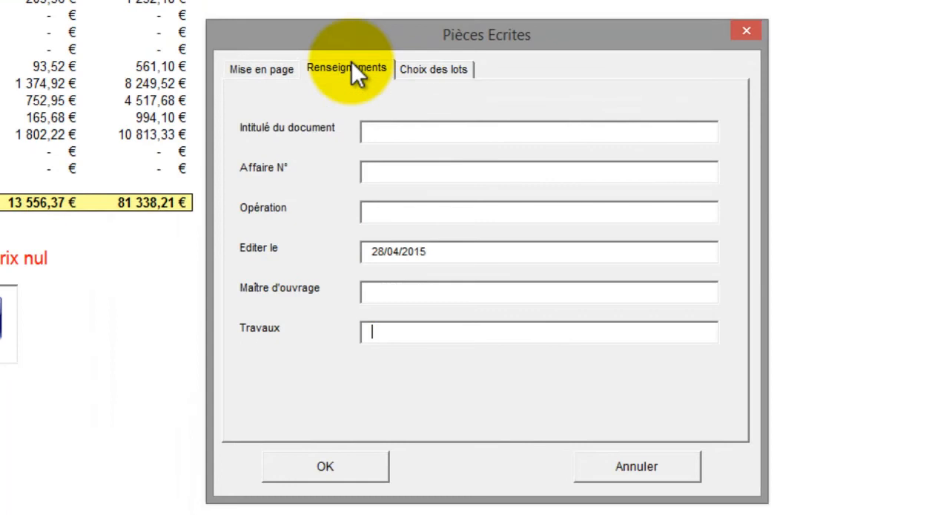
{"action": "left_click", "coordinate": [391, 135]}
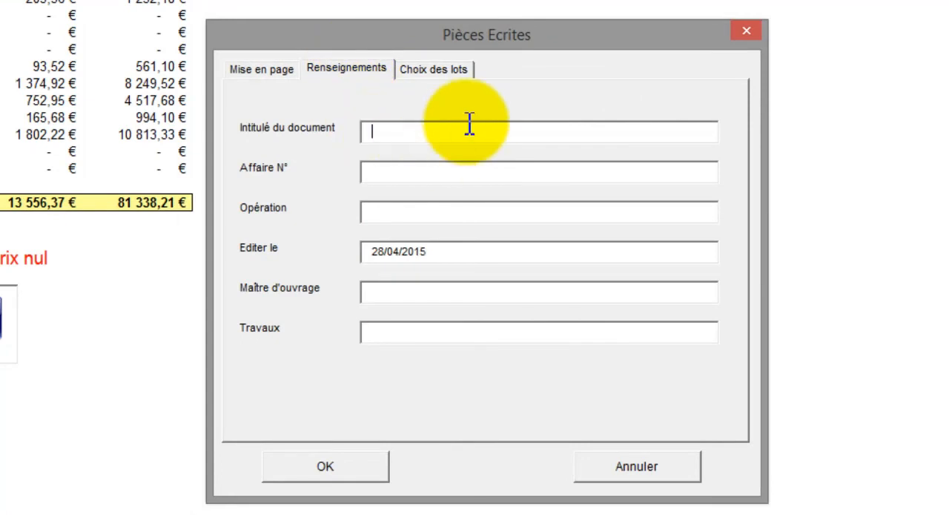
{"action": "type", "text": "CADSOFT"}
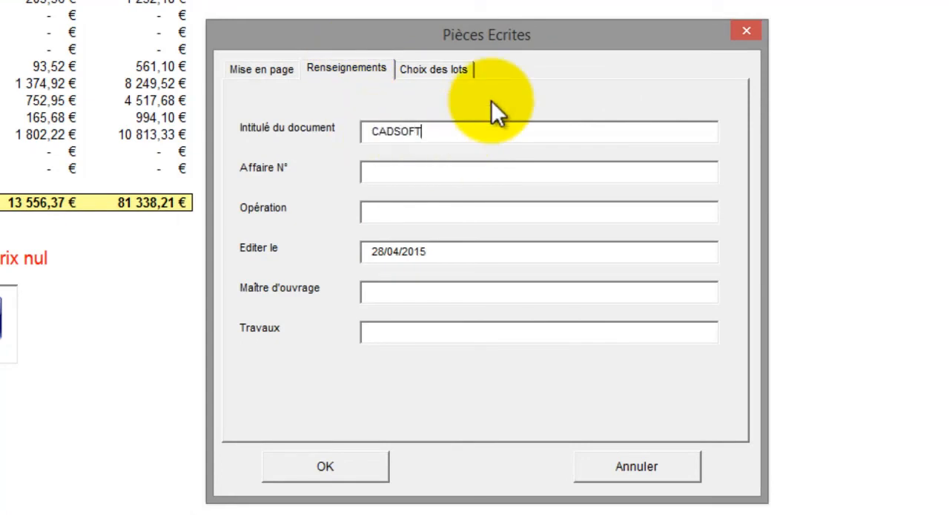
{"action": "type", "text": " DEVIX"}
Step: Restrict the document to the lots 01-Gros œuvre, 45-Plâtrerie isolation, 50-Electricité and 55-Ventilation mécanique controlée
{"action": "left_click", "coordinate": [453, 73]}
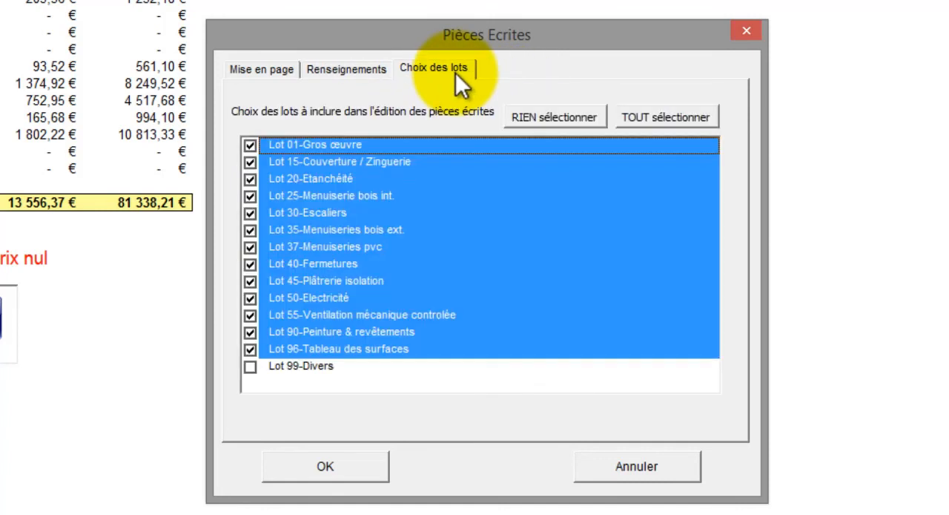
{"action": "left_click", "coordinate": [563, 118]}
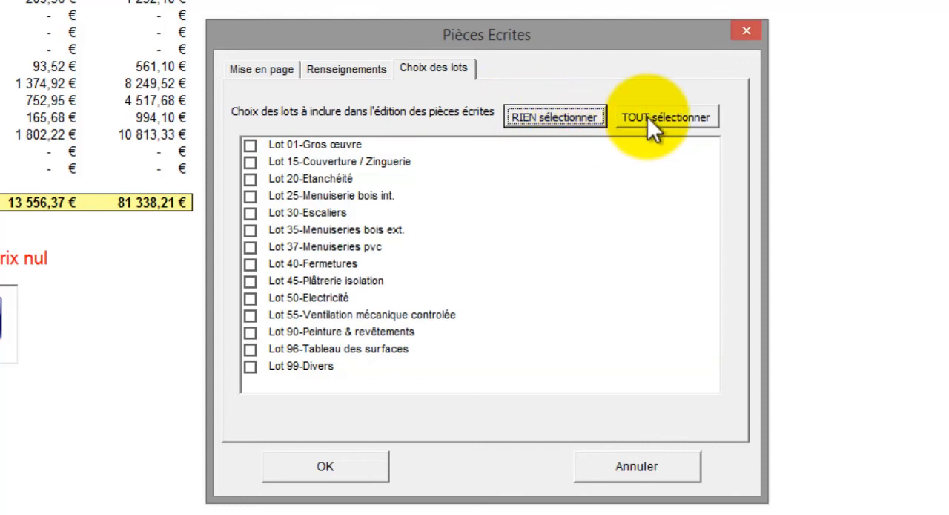
{"action": "left_click", "coordinate": [647, 116]}
{"action": "left_click", "coordinate": [586, 121]}
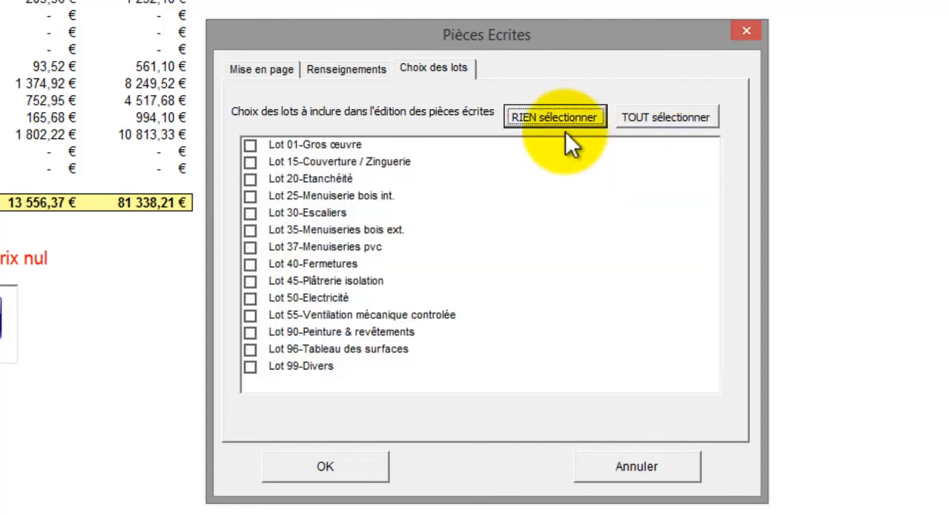
{"action": "left_click", "coordinate": [251, 313]}
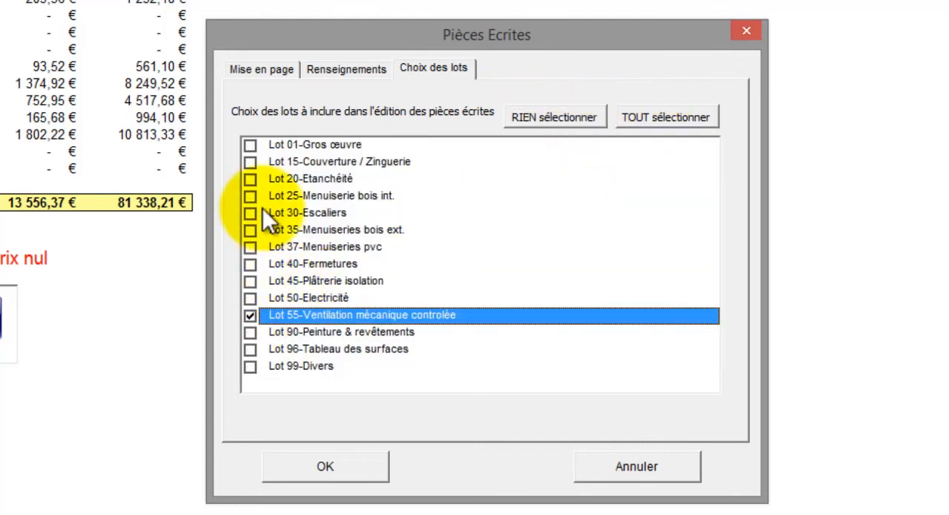
{"action": "left_click", "coordinate": [252, 145]}
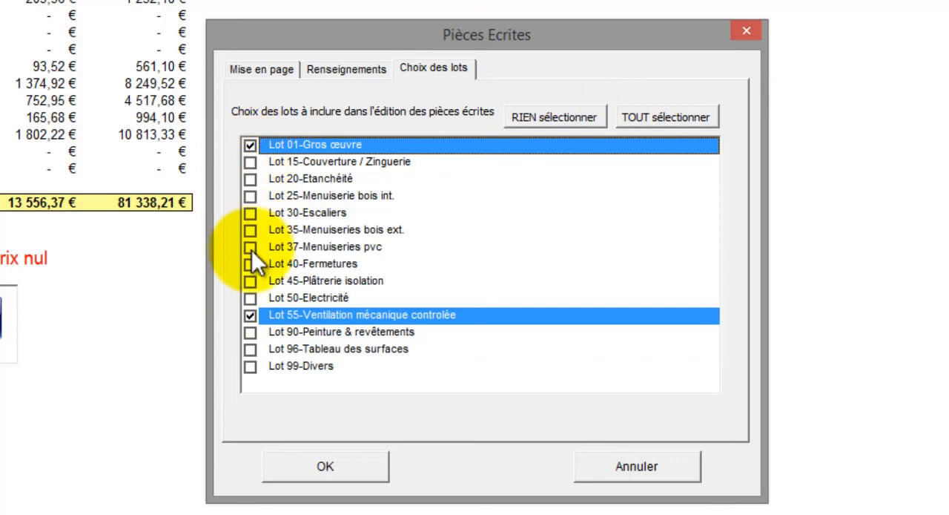
{"action": "left_click", "coordinate": [251, 280]}
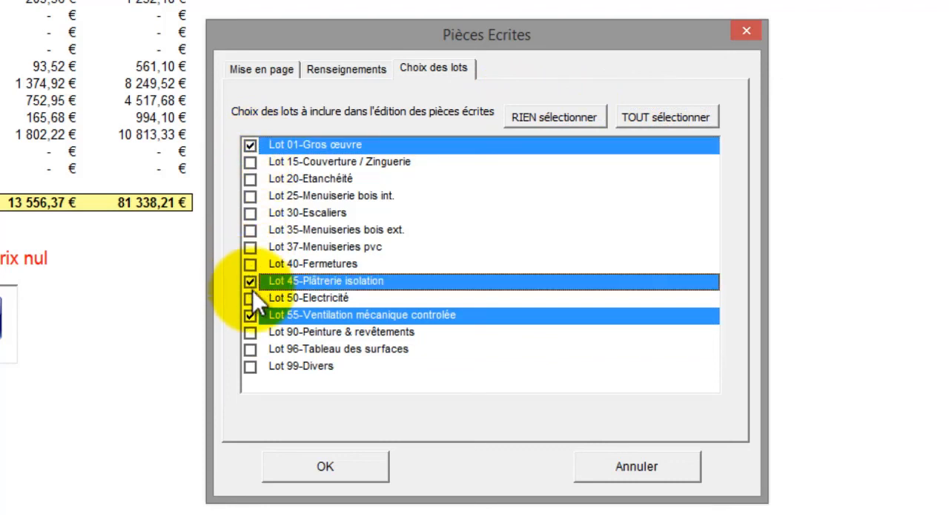
{"action": "left_click", "coordinate": [251, 298]}
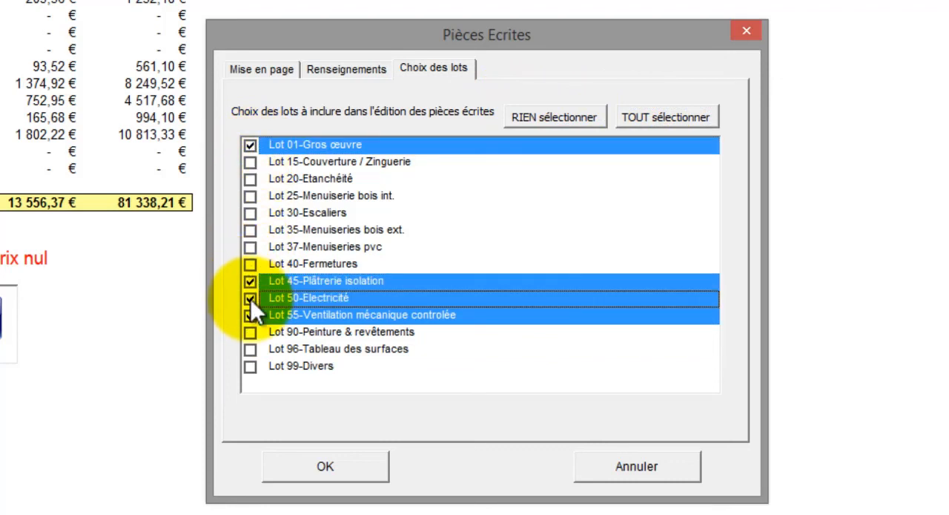
Step: Generate the quote document, continuing despite the zero-priced works, and look through its lots
{"action": "left_click", "coordinate": [312, 460]}
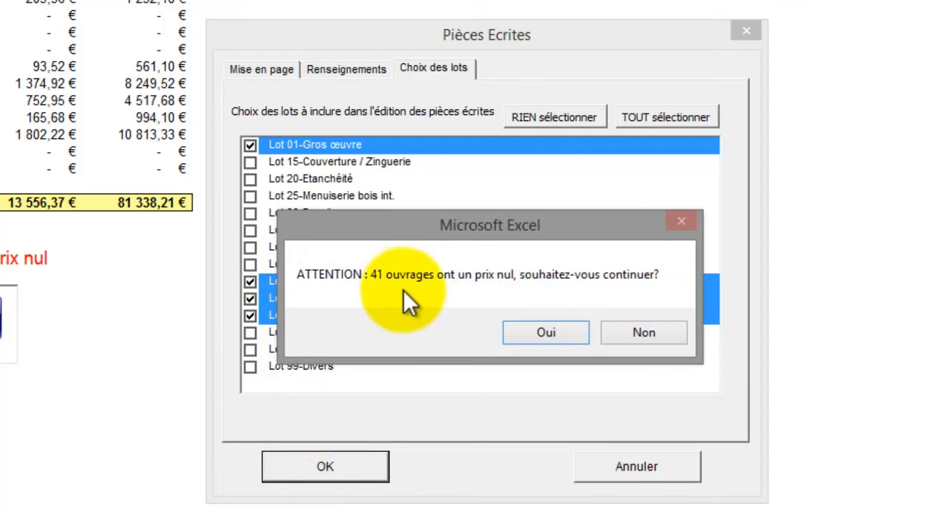
{"action": "left_click", "coordinate": [540, 329]}
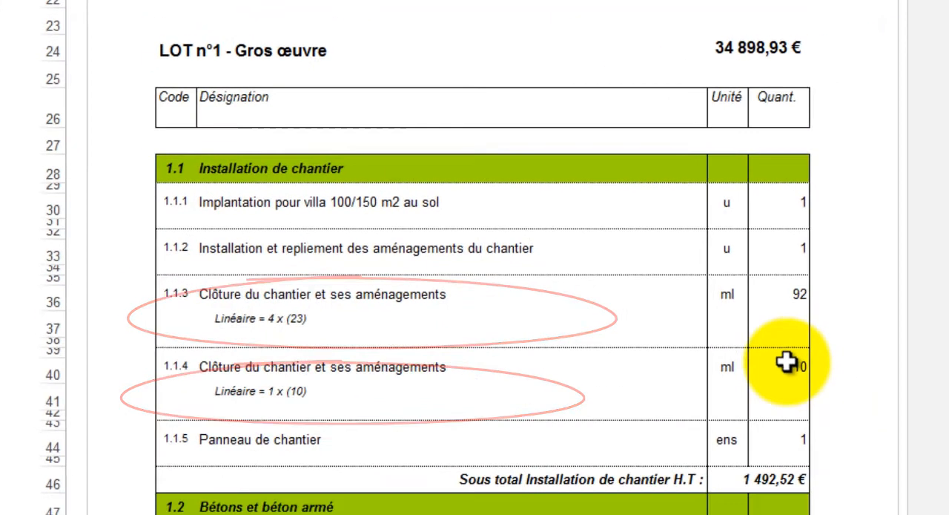
{"action": "scroll", "coordinate": [871, 380], "scroll_direction": "down", "scroll_amount": 9}
{"action": "scroll", "coordinate": [618, 245], "scroll_direction": "down", "scroll_amount": 20}
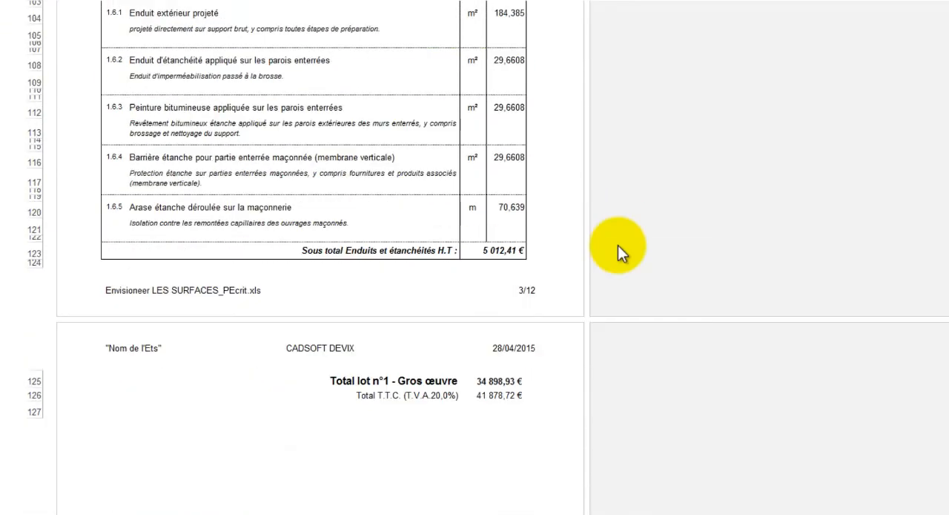
{"action": "scroll", "coordinate": [640, 380], "scroll_direction": "down", "scroll_amount": 20}
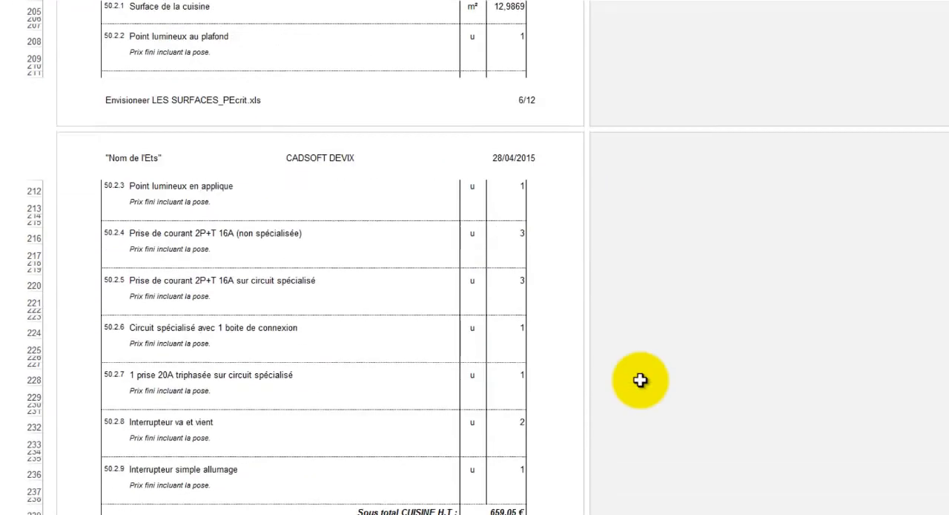
{"action": "scroll", "coordinate": [640, 379], "scroll_direction": "down", "scroll_amount": 20}
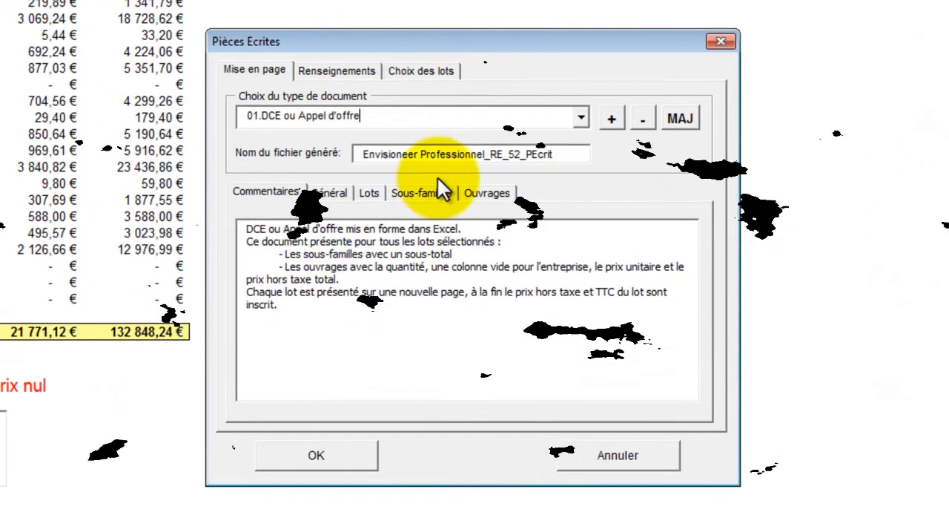
Step: Generate the Pièces Ecrites as a 05.CCTP document for all the lots, checking the document information beforehand
{"action": "left_click", "coordinate": [581, 120]}
{"action": "left_click", "coordinate": [533, 224]}
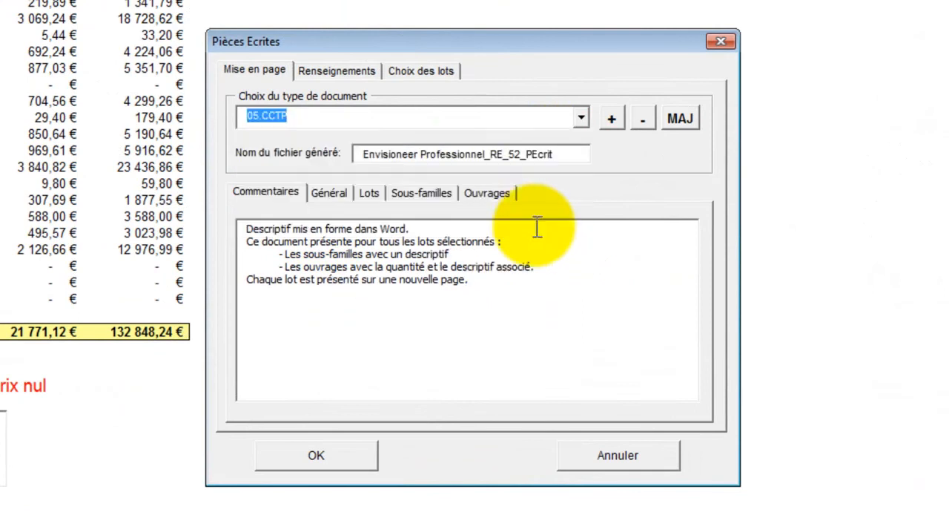
{"action": "left_click", "coordinate": [360, 73]}
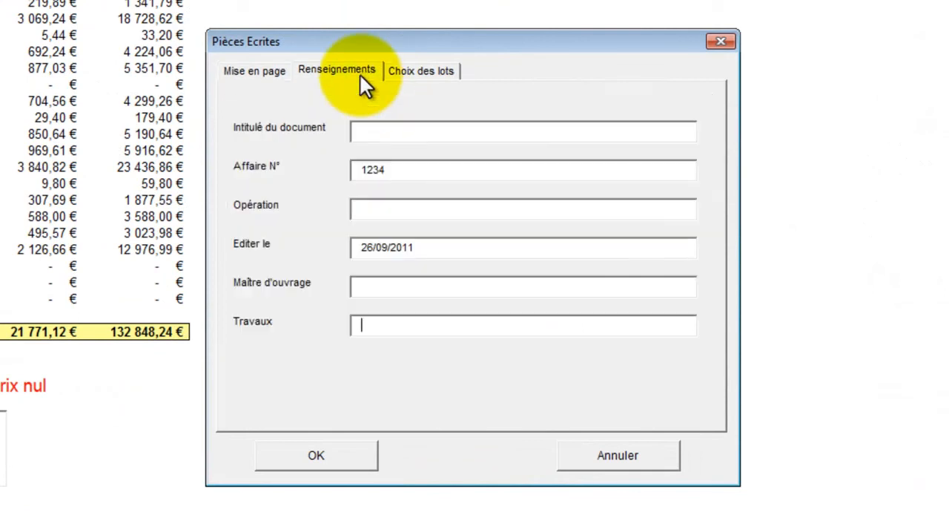
{"action": "left_click", "coordinate": [429, 74]}
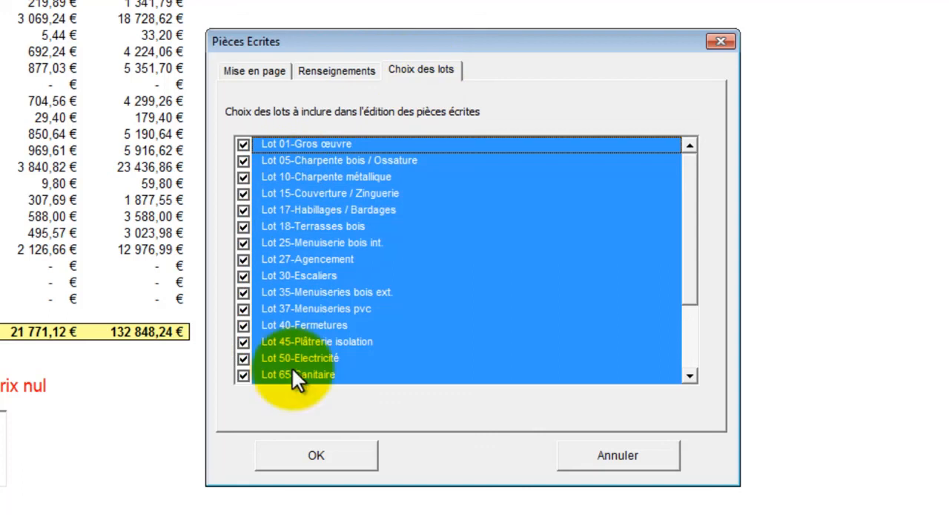
{"action": "left_click", "coordinate": [319, 458]}
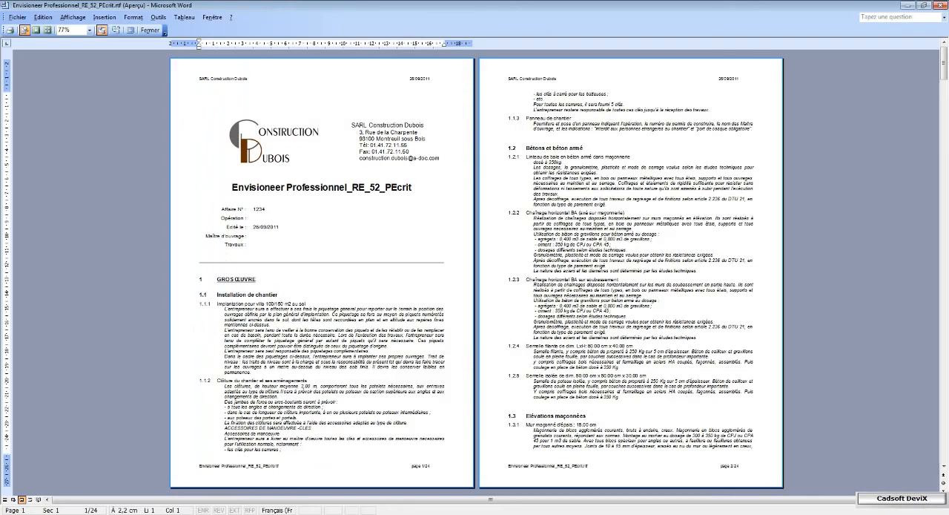
Step: Look through the generated CCTP document in Word, examining the work descriptions lot by lot
{"action": "key", "text": "Page_Down"}
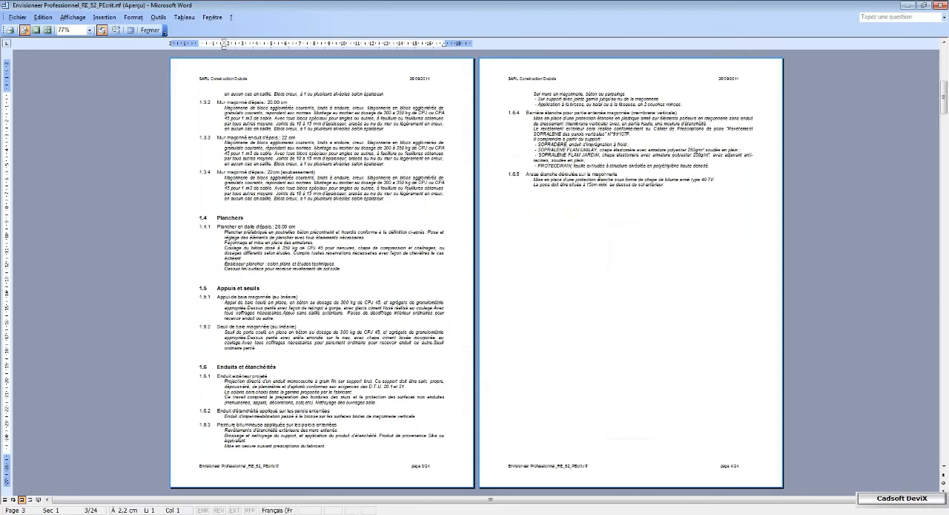
{"action": "key", "text": "Page_Down"}
{"action": "key", "text": "Page_Down"}
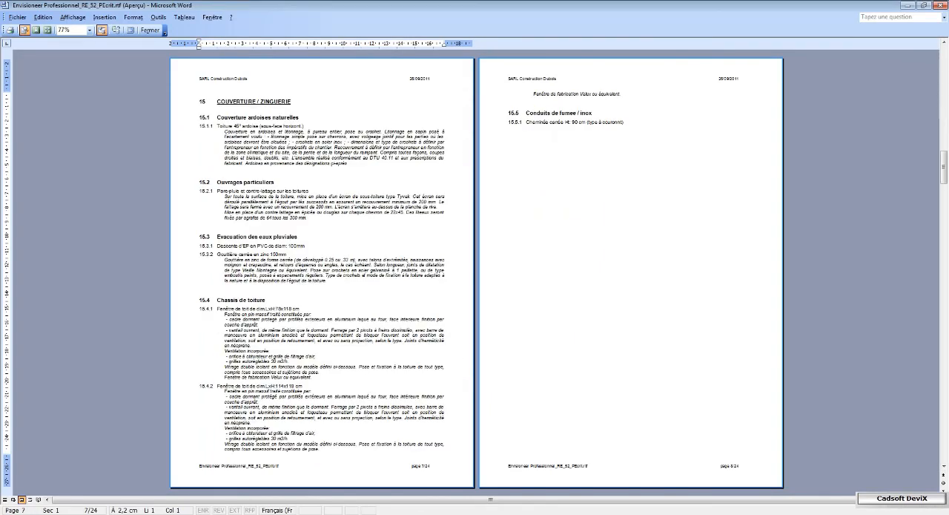
{"action": "key", "text": "Page_Down"}
{"action": "key", "text": "Page_Down"}
{"action": "key", "text": "Page_Down"}
{"action": "key", "text": "Page_Down"}
{"action": "key", "text": "Page_Down"}
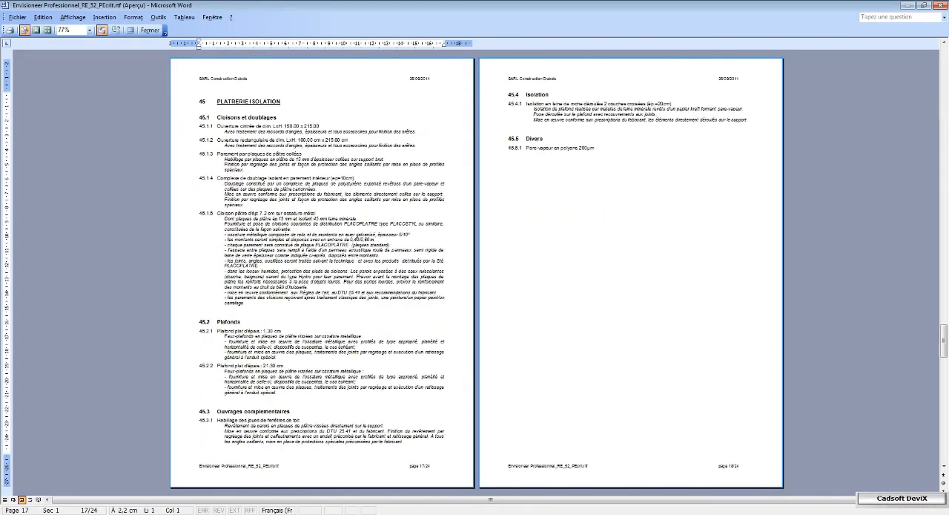